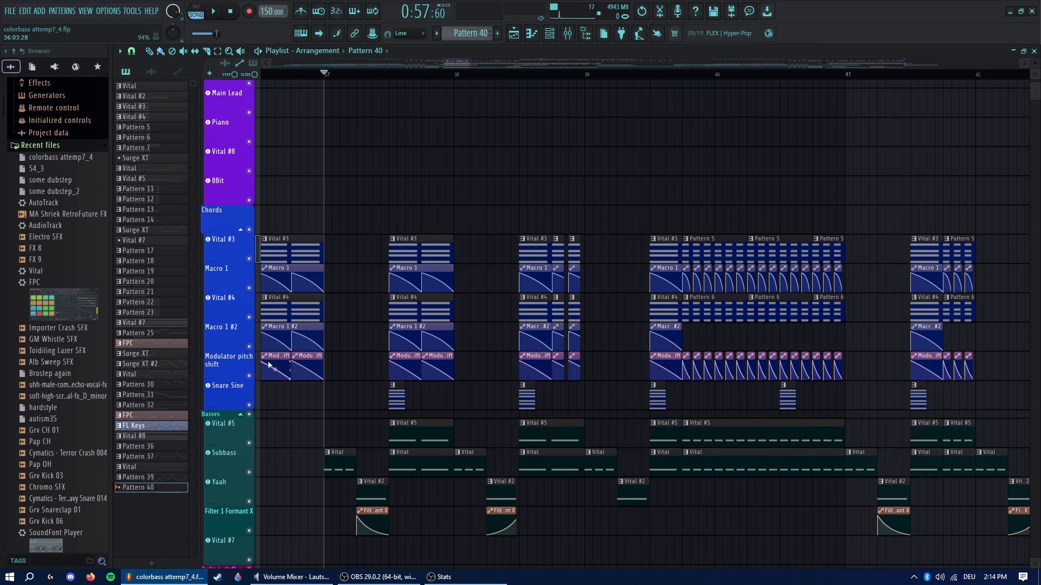
scroll(387, 258, down, 10)
scroll(387, 257, down, 5)
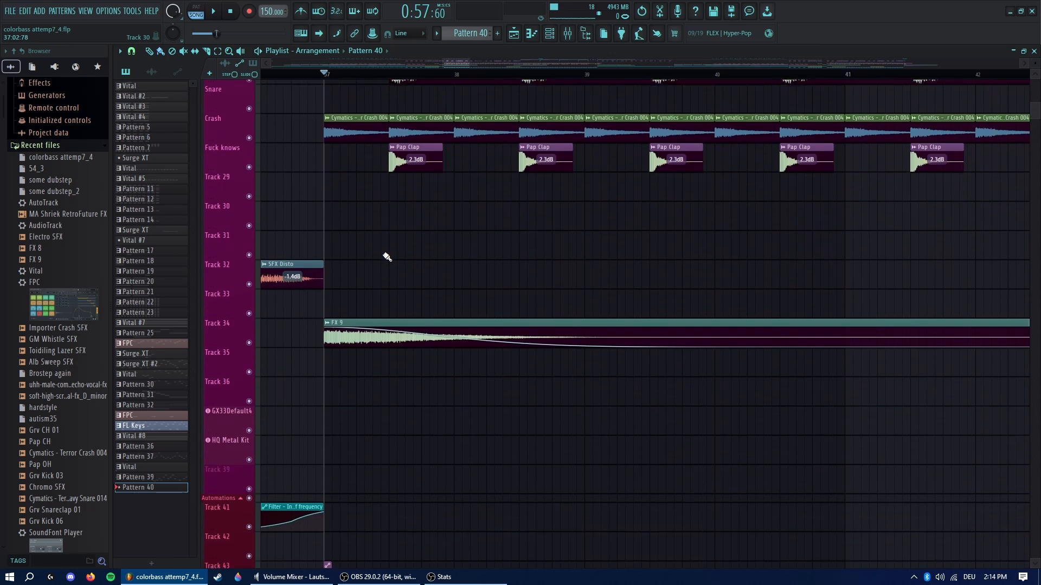
scroll(388, 257, up, 10)
scroll(387, 258, up, 3)
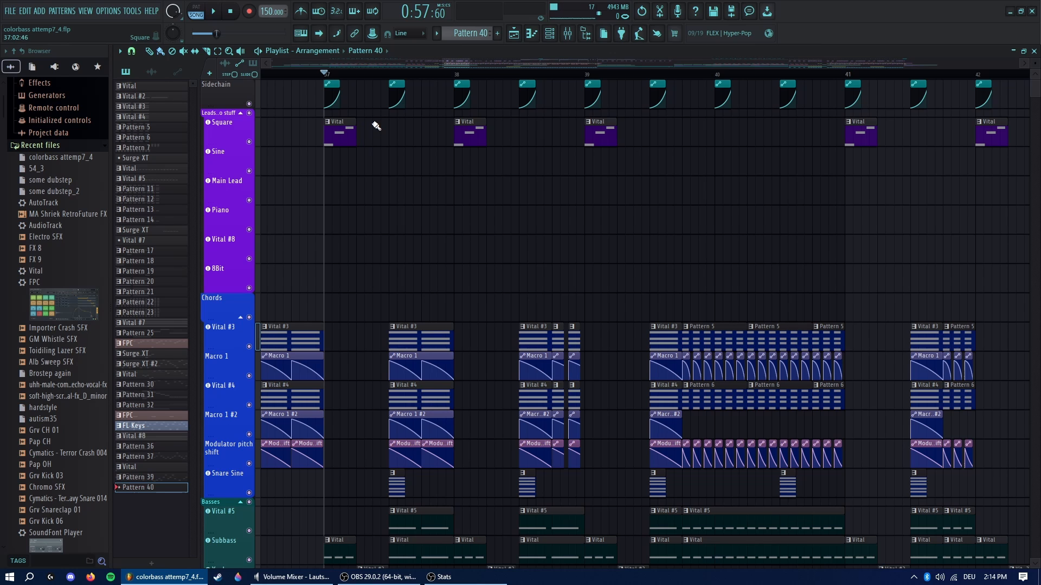
Step: Inspect the Vital #3 preset's oscillator and effects pages in the example song, then close it
click(227, 327)
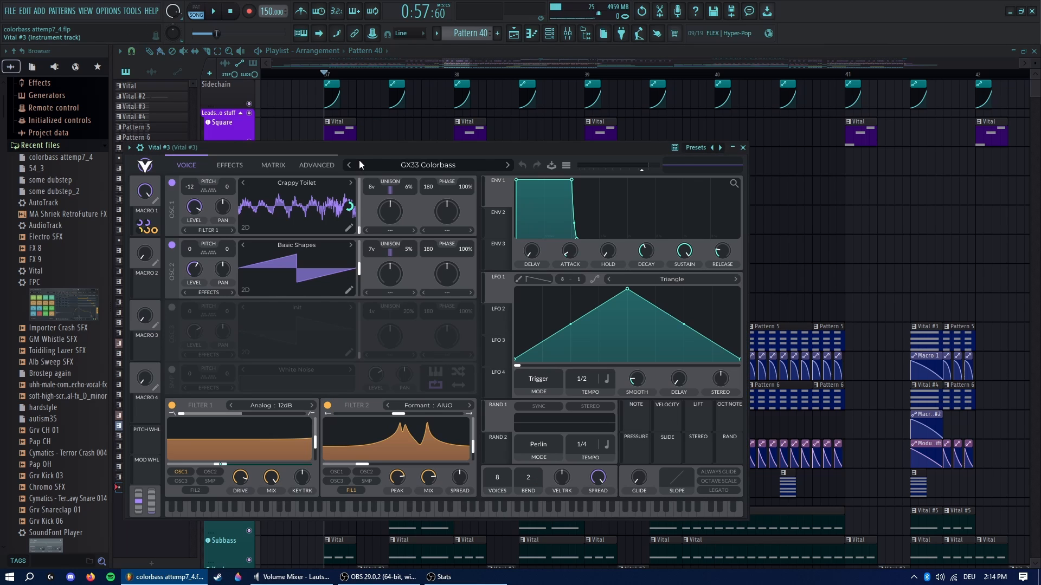
drag(360, 148, 476, 139)
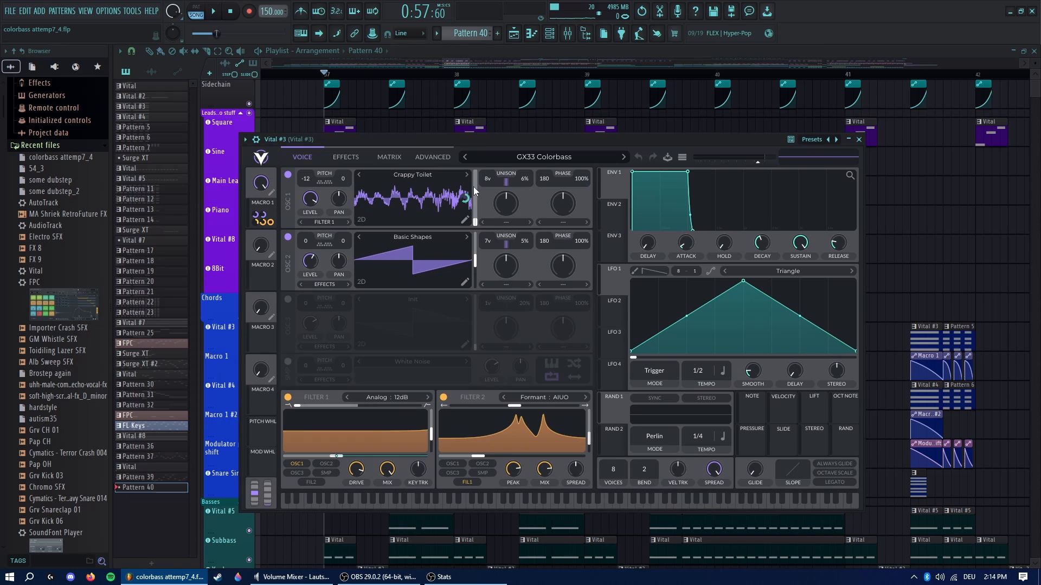
click(345, 156)
mouse_move(345, 147)
mouse_down()
mouse_move(294, 169)
mouse_move(320, 131)
mouse_move(310, 185)
mouse_up()
click(277, 142)
key(Escape)
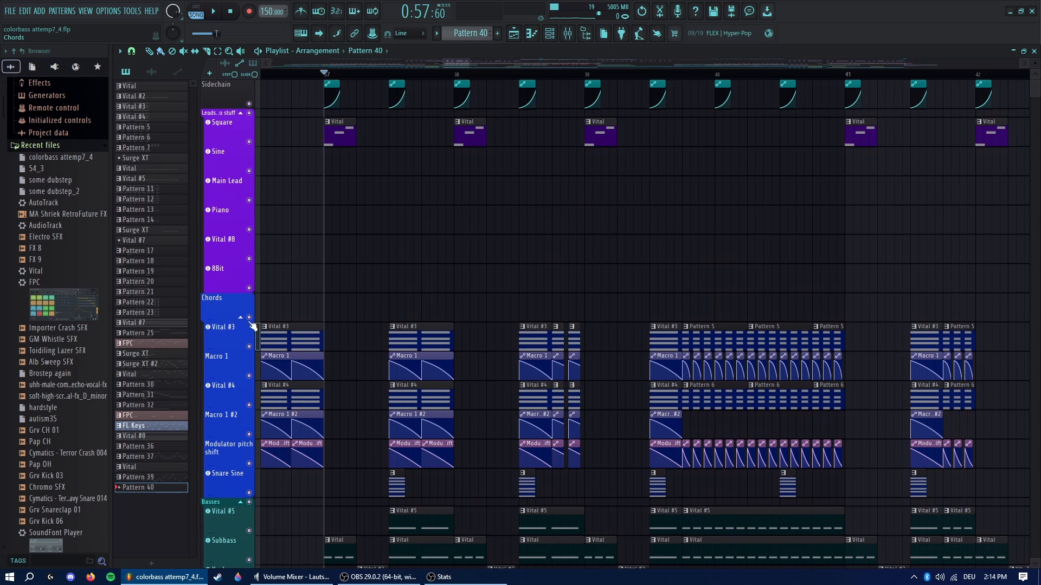
scroll(399, 350, down, 2)
Step: Preview the arrangement, then solo the Chords group and unmute Vital #3, Macro 1 and Vital #4
key(space)
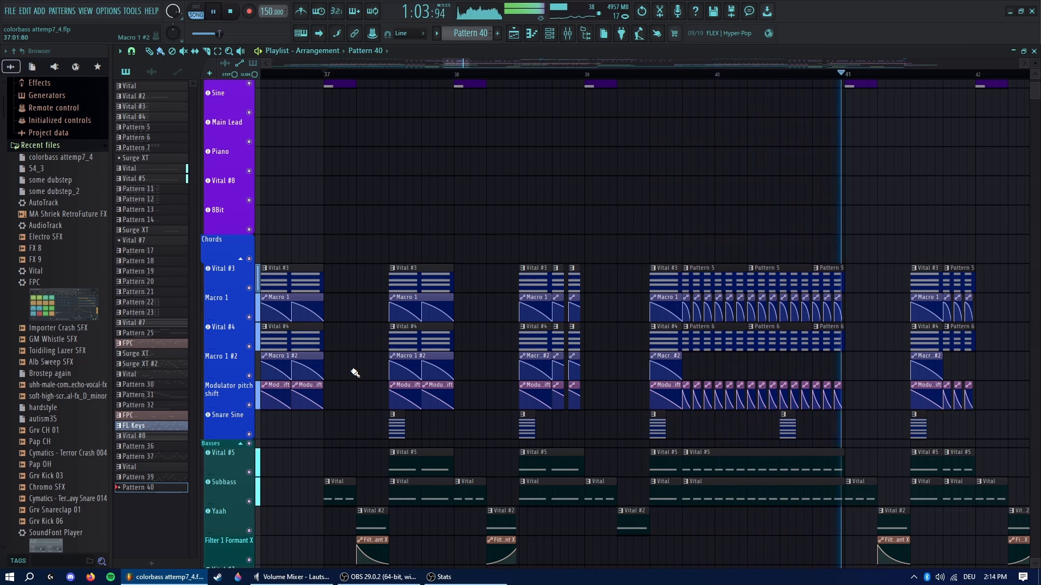
key(space)
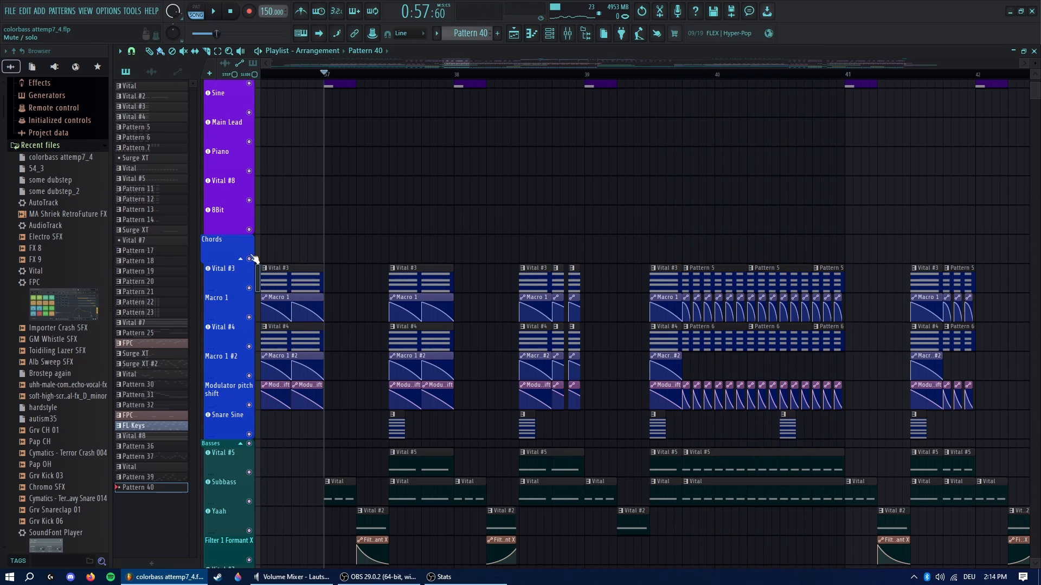
right_click(249, 259)
click(249, 288)
click(249, 318)
click(248, 347)
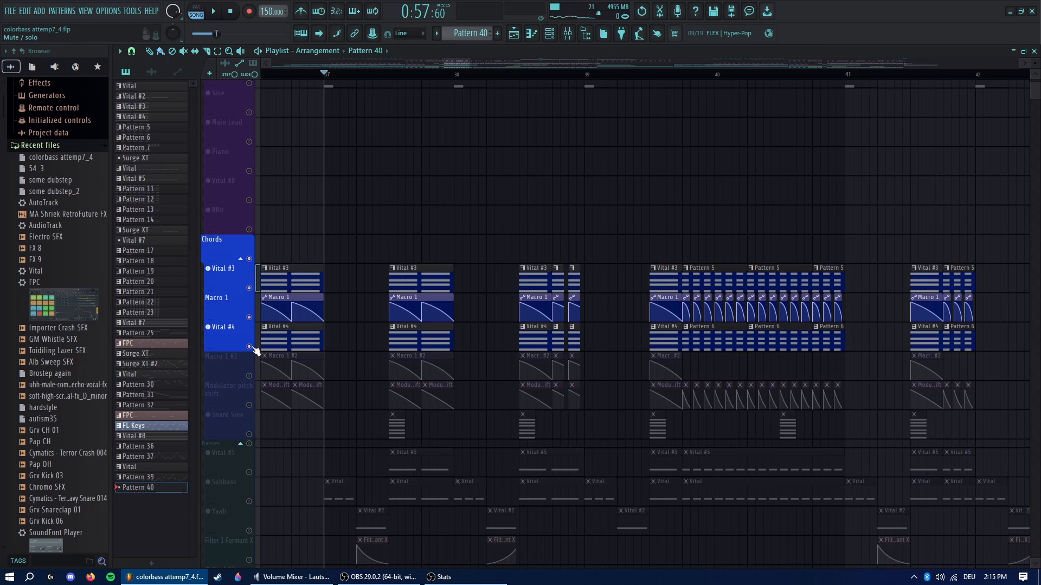
key(space)
Step: Unmute the Macro 1 #2 and Modulator pitch shift tracks, then restore all muted tracks
click(248, 376)
click(249, 405)
scroll(285, 244, down, 1)
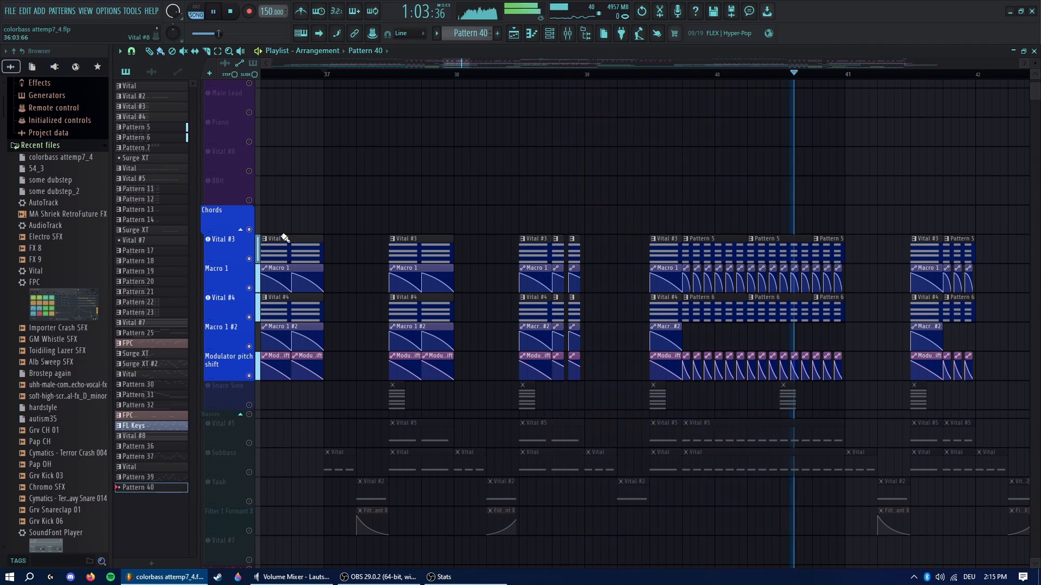
key(space)
scroll(439, 240, up, 1)
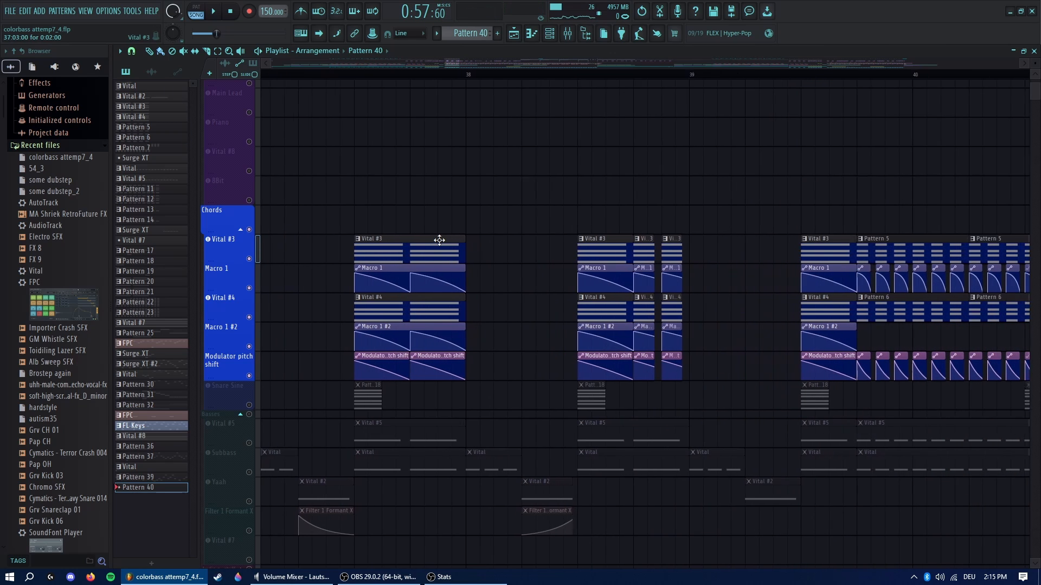
click(249, 230)
right_click(249, 230)
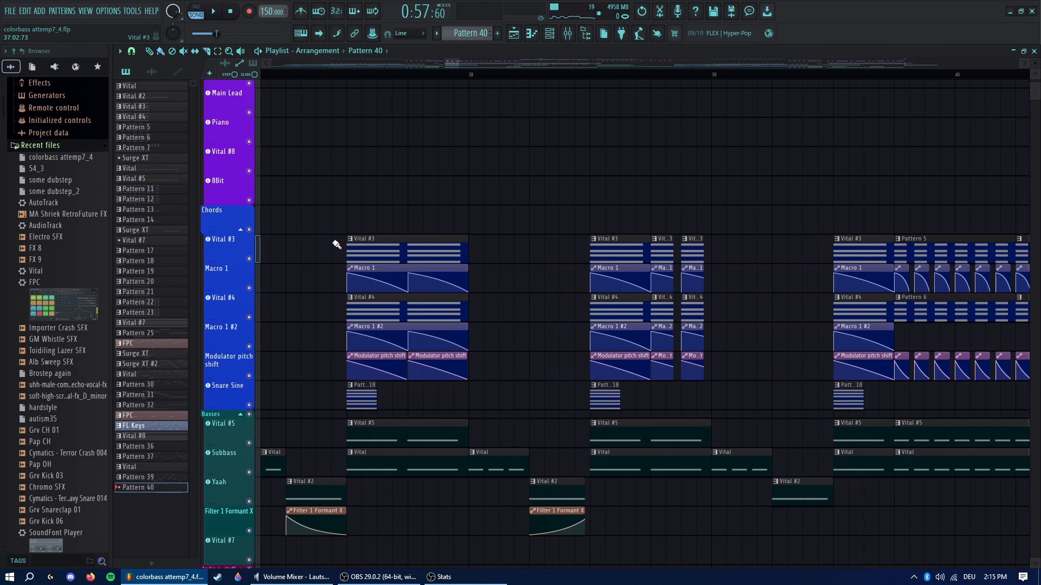
scroll(336, 244, down, 1)
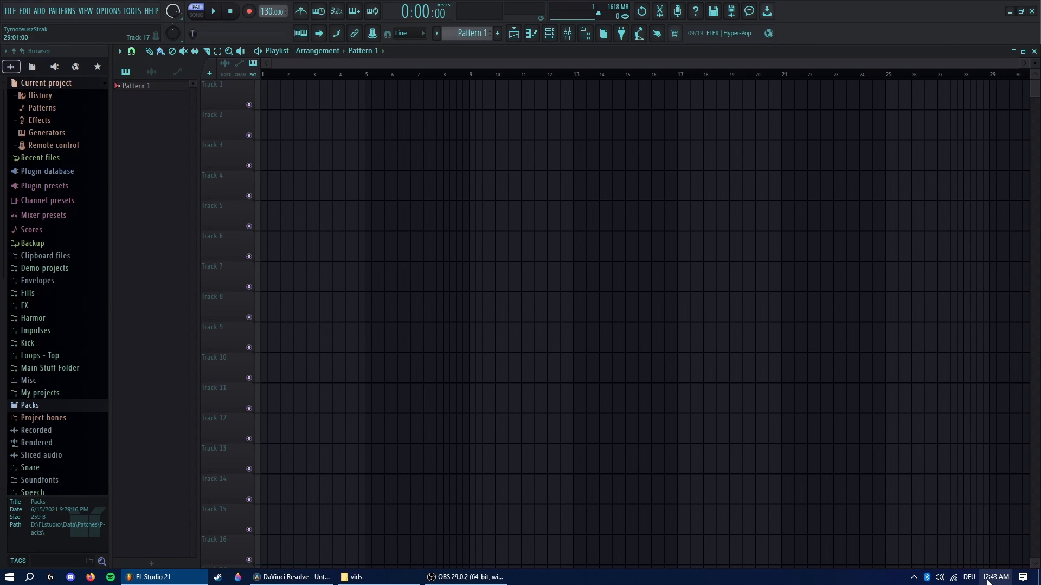
mouse_move(995, 577)
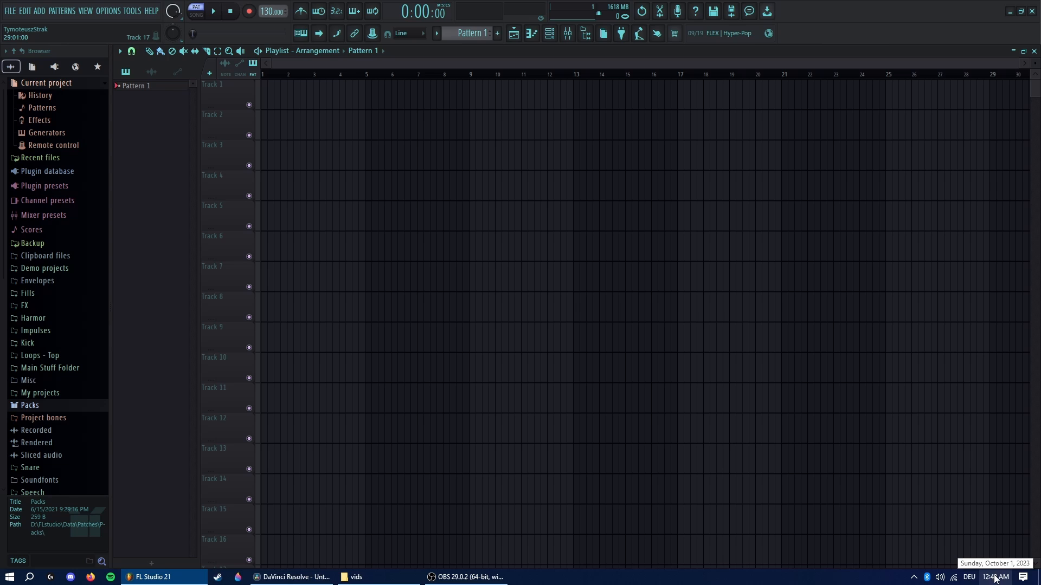
Step: In the new project, check the Vital init preset and extend its clip to bar 5
click(224, 95)
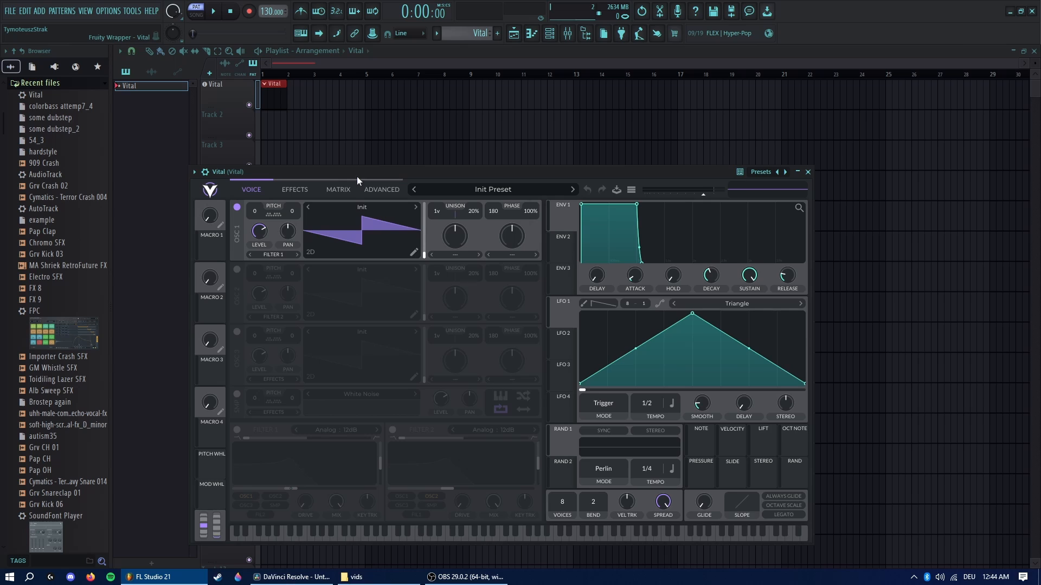
drag(357, 176, 411, 186)
key(Escape)
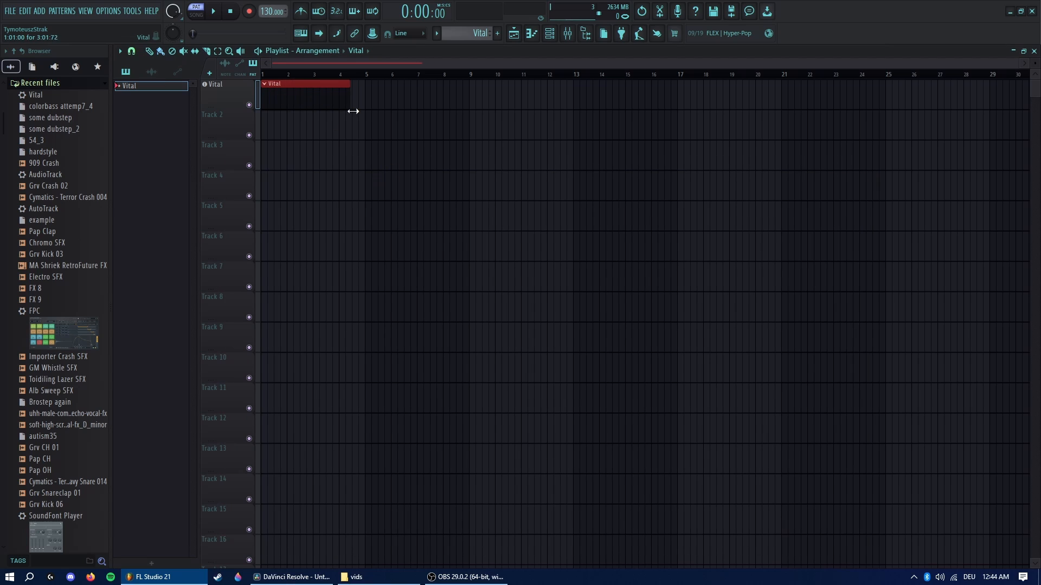
drag(276, 93, 358, 94)
Step: Paste a five-note chord into the Vital pattern and duplicate it to four copies across the clip
double_click(289, 93)
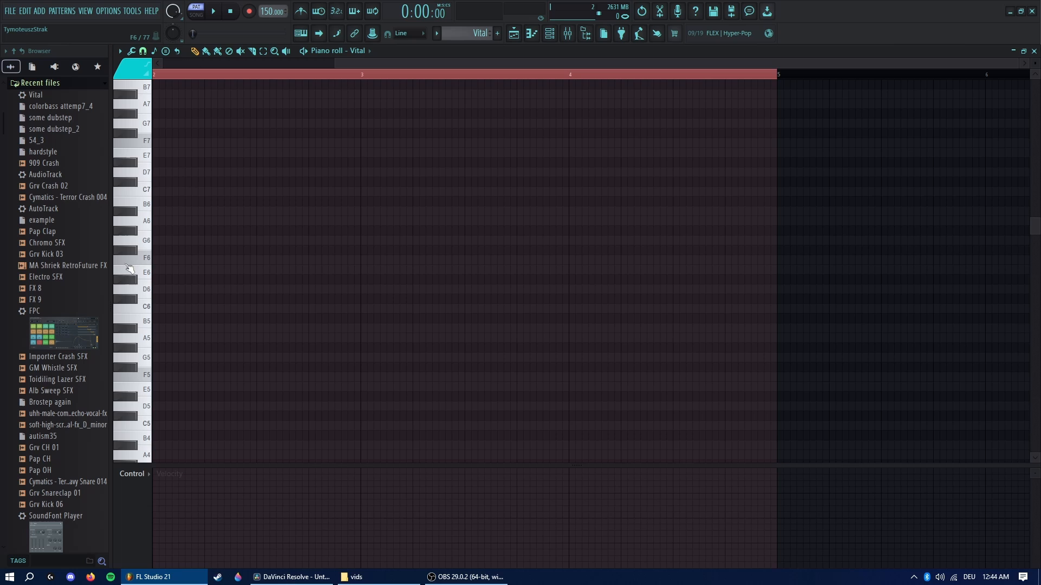
key(ctrl+v)
key(ctrl+b)
key(ctrl+b)
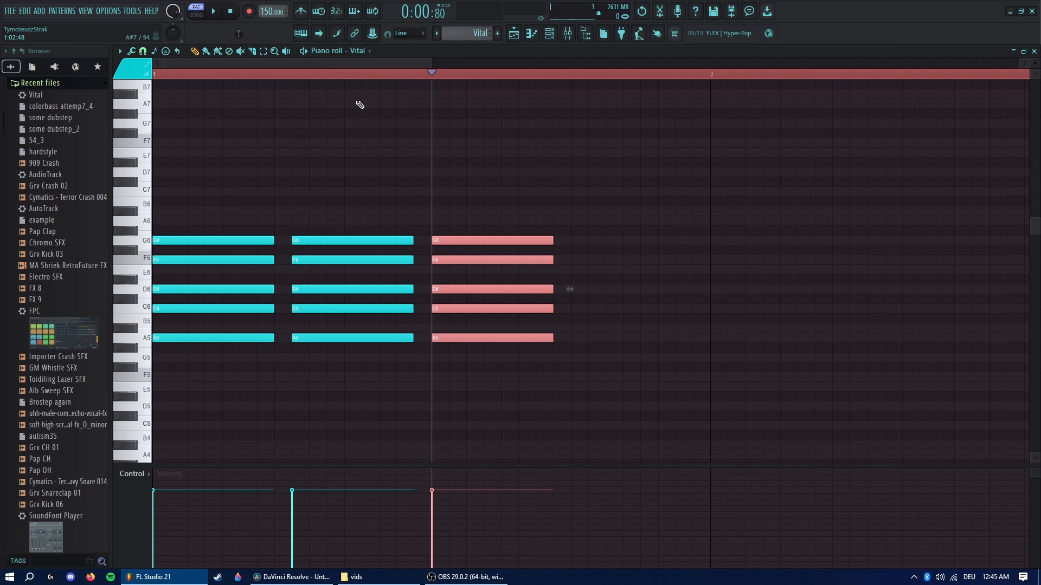
scroll(418, 83, down, 2)
key(ctrl+b)
key(space)
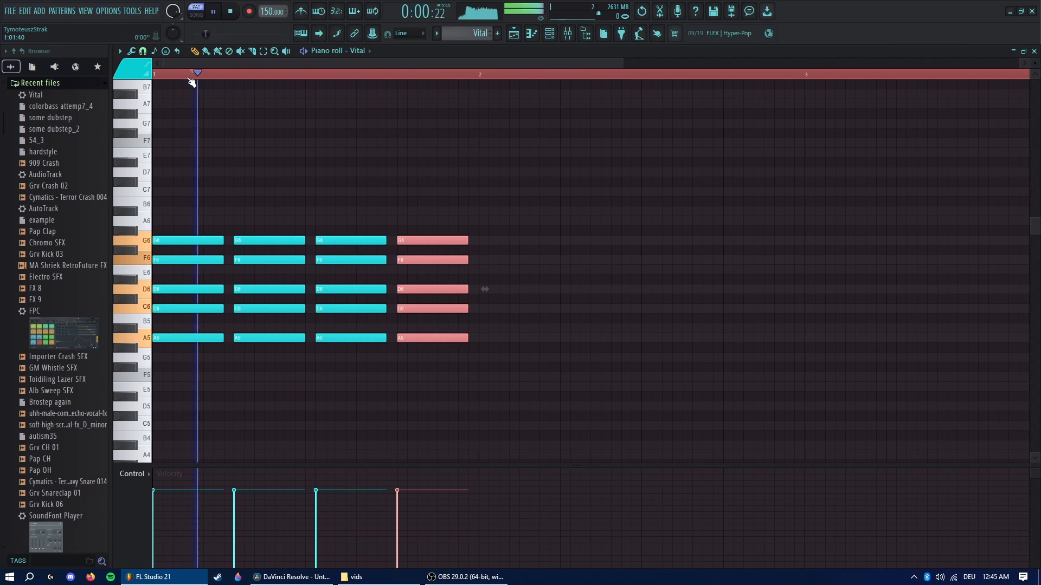
key(F5)
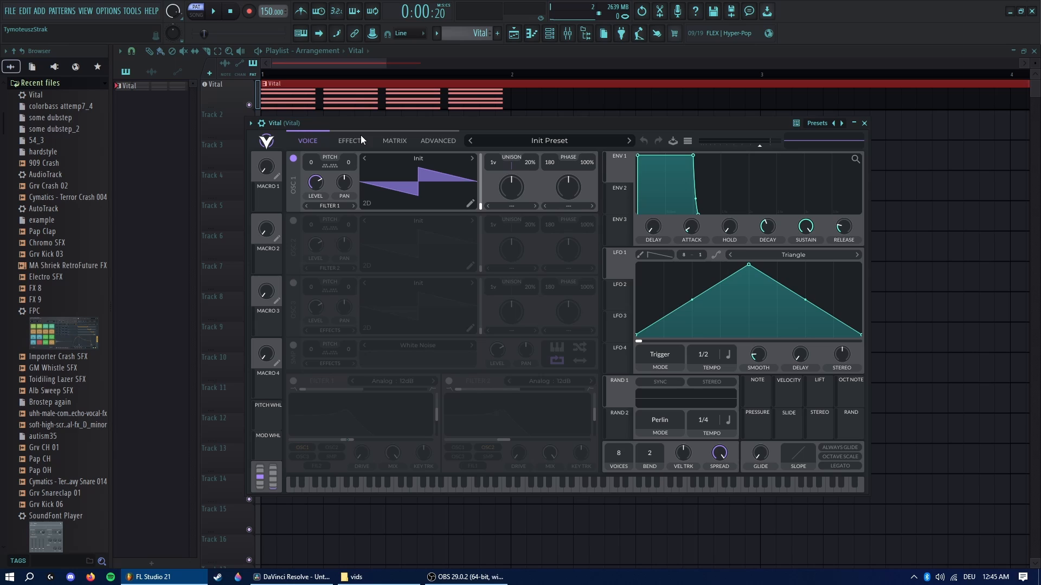
Step: Load the Crappy Toilet wavetable from the Glorkglunk collection into oscillator 1
click(413, 159)
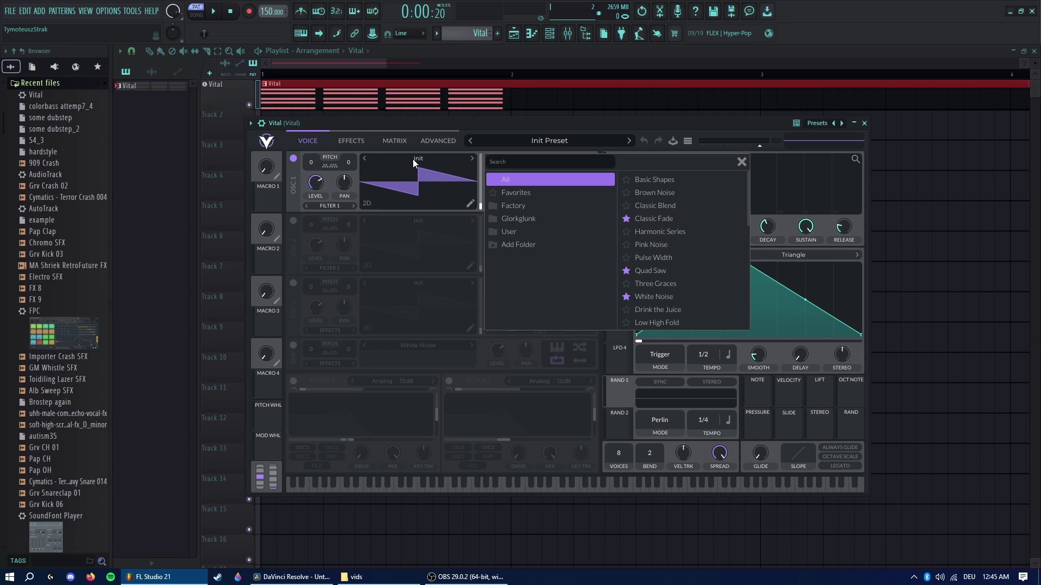
click(512, 216)
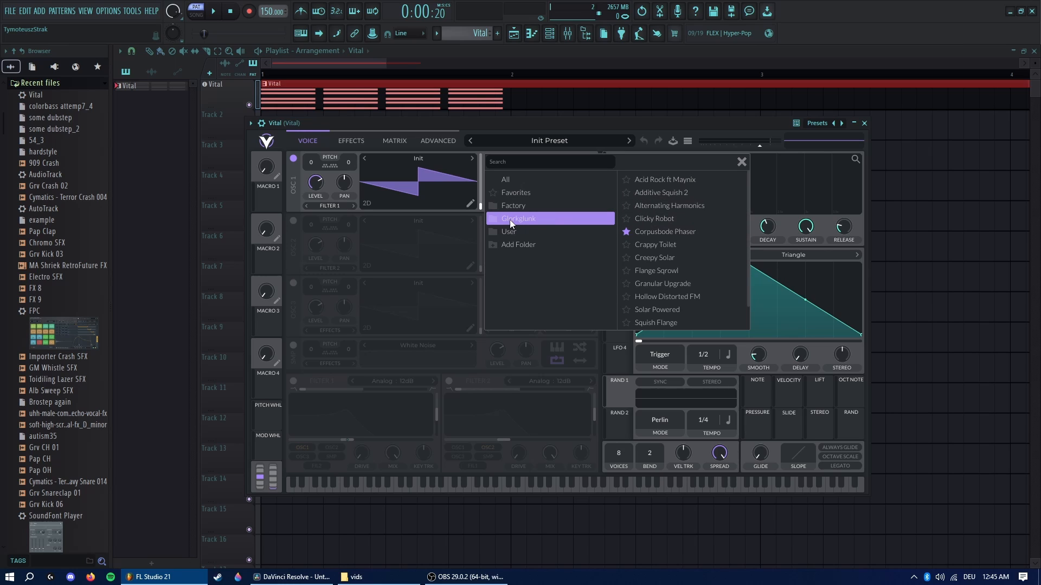
key(Down)
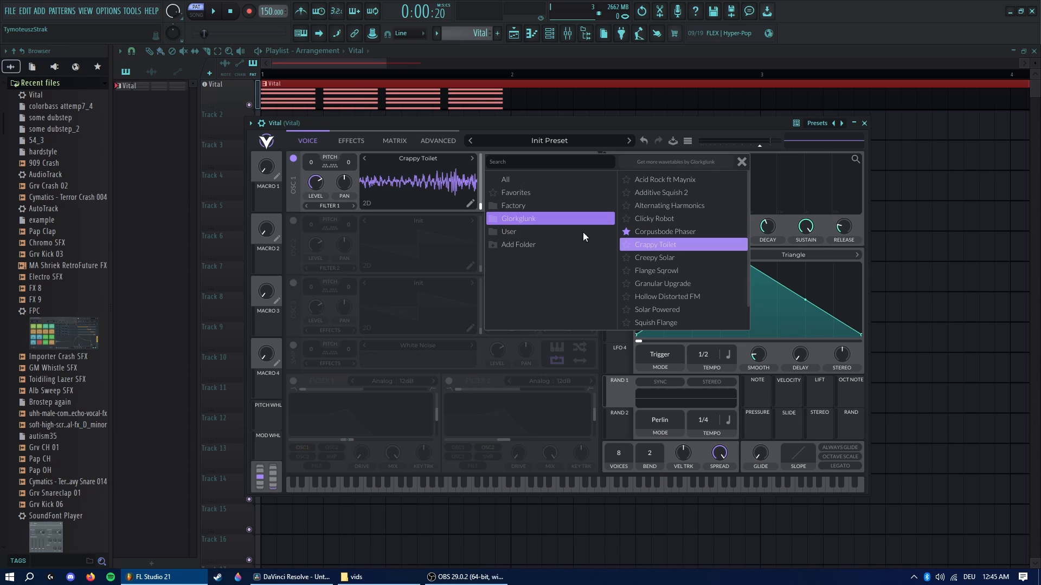
click(741, 161)
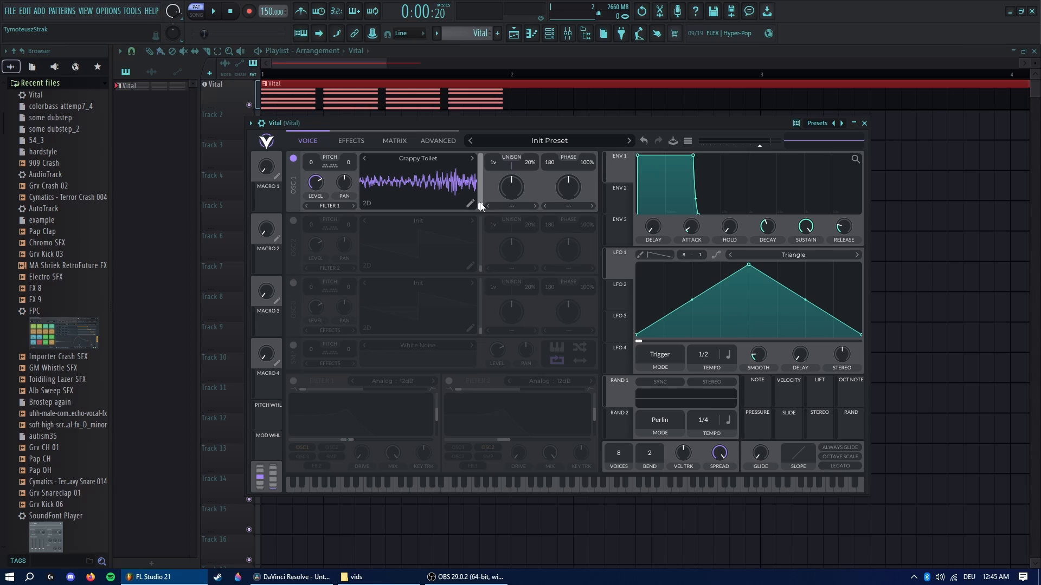
Step: Turn up Macro 1 as a modulation source and transpose oscillator 1 down to -12
drag(337, 122, 375, 122)
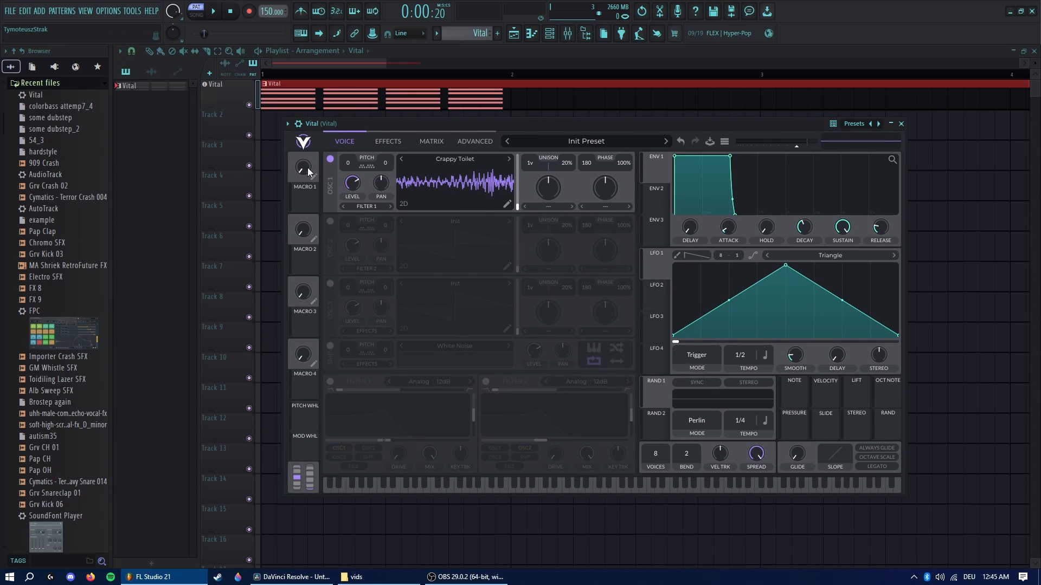
drag(308, 170, 352, 152)
mouse_move(292, 193)
mouse_down()
mouse_move(505, 209)
mouse_move(508, 175)
mouse_move(509, 188)
mouse_up()
drag(349, 166, 359, 213)
Step: Enable Filter 1 with Macro 1 on its cutoff, and give oscillator 1 ten unison voices at 7% detune
click(330, 383)
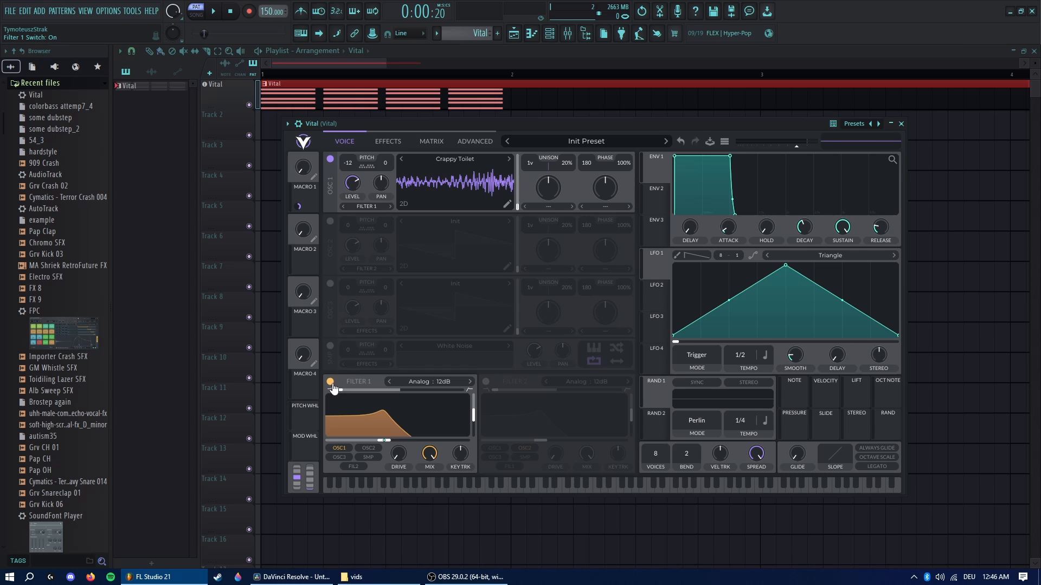
drag(382, 443, 385, 447)
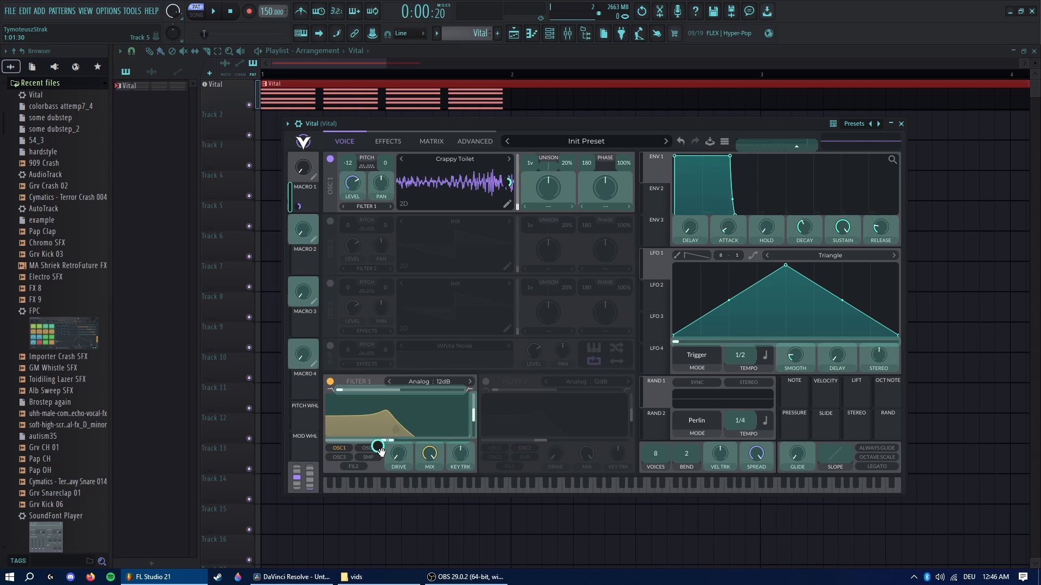
drag(295, 202, 390, 438)
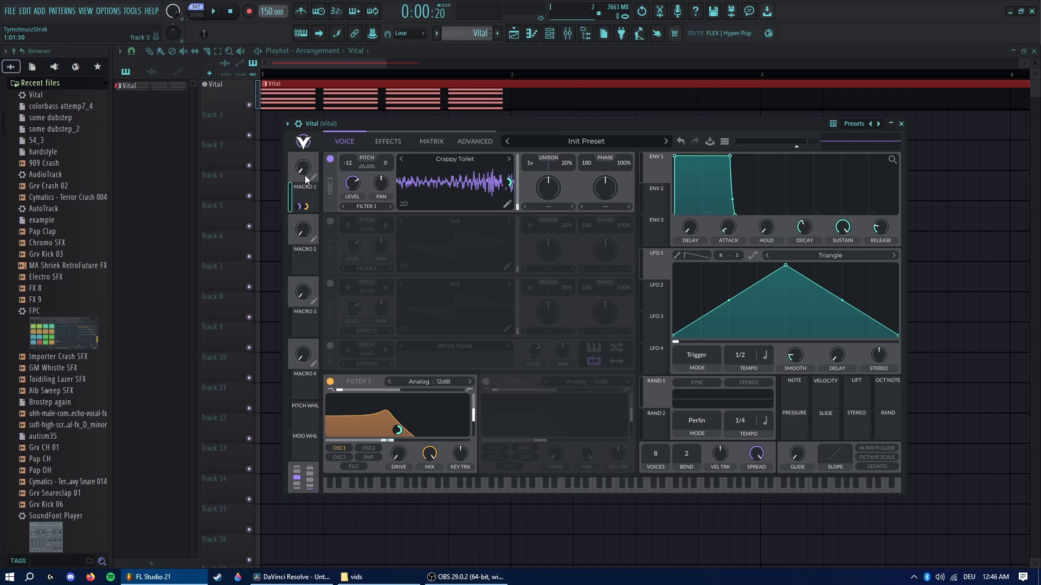
drag(303, 169, 307, 146)
drag(527, 168, 567, 171)
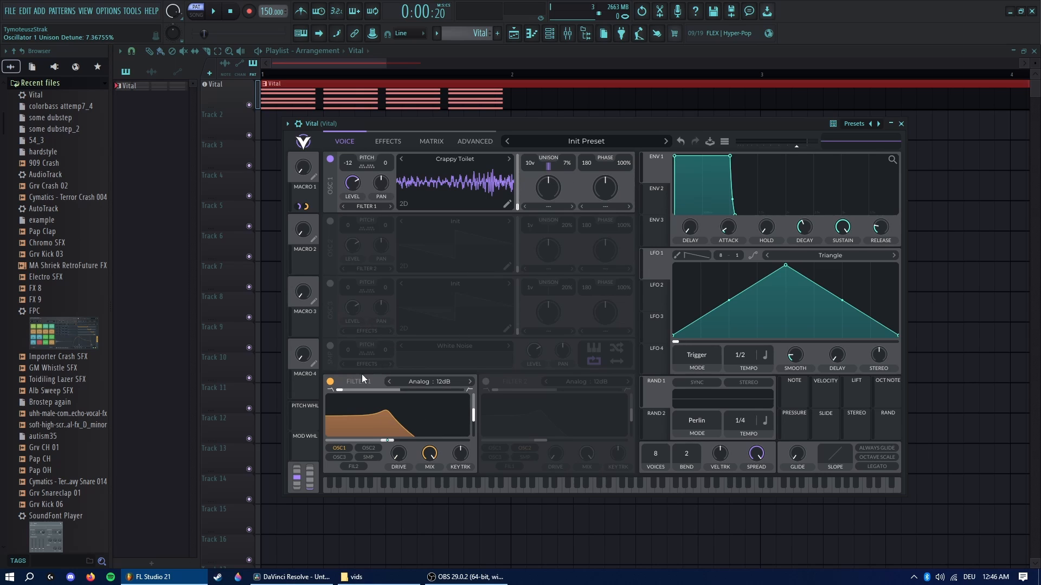
Step: Enable Filter 2 as Formant AOIE, modulated by Macro 1 and fed from Filter 1's output
click(486, 381)
click(595, 376)
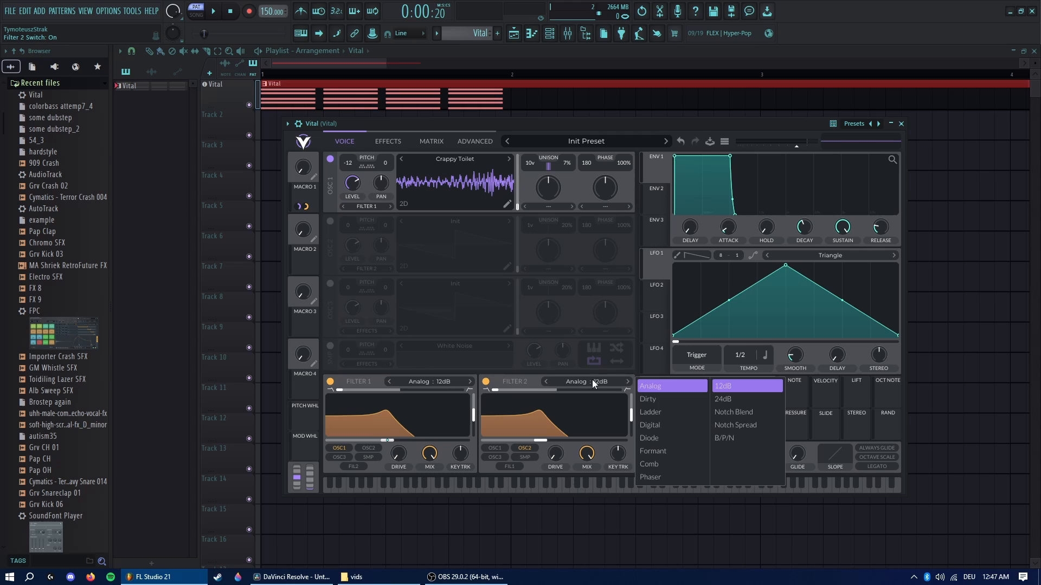
click(676, 440)
mouse_move(302, 186)
mouse_down()
mouse_move(633, 407)
mouse_move(624, 431)
mouse_move(619, 417)
mouse_up()
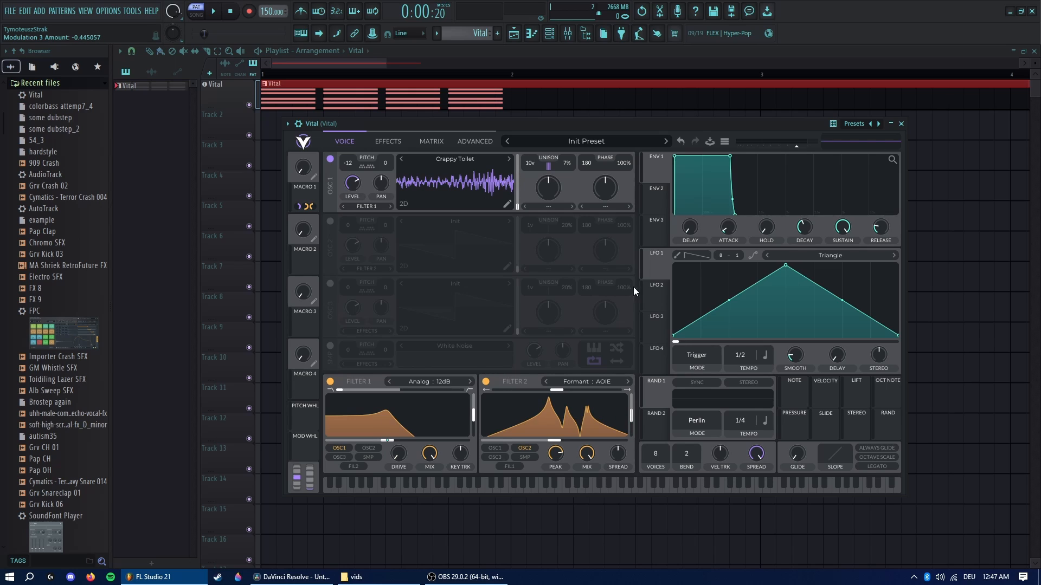
click(510, 467)
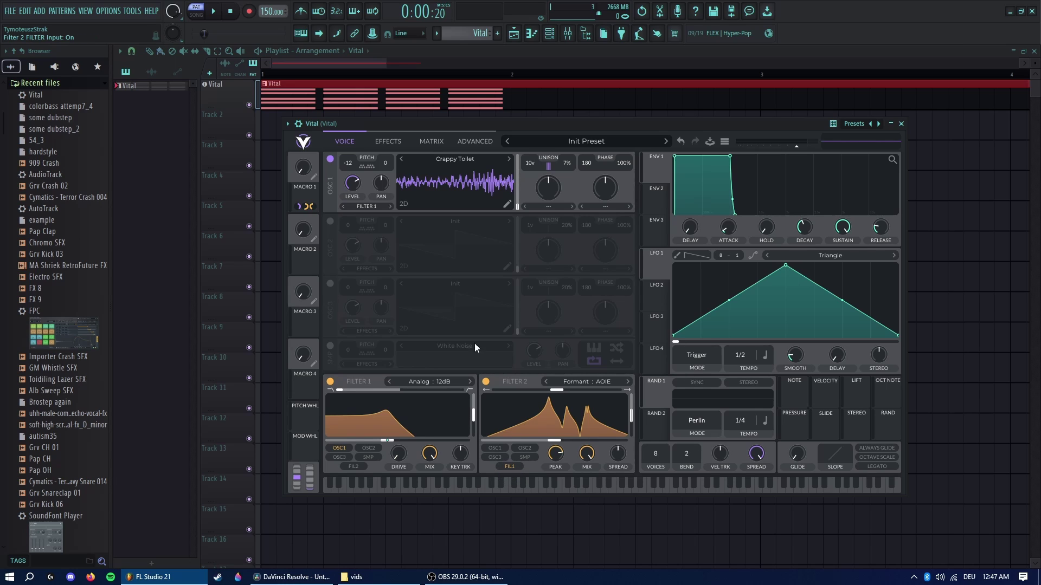
Step: Switch on oscillator 2 with seven unison voices at 7% detune
click(330, 223)
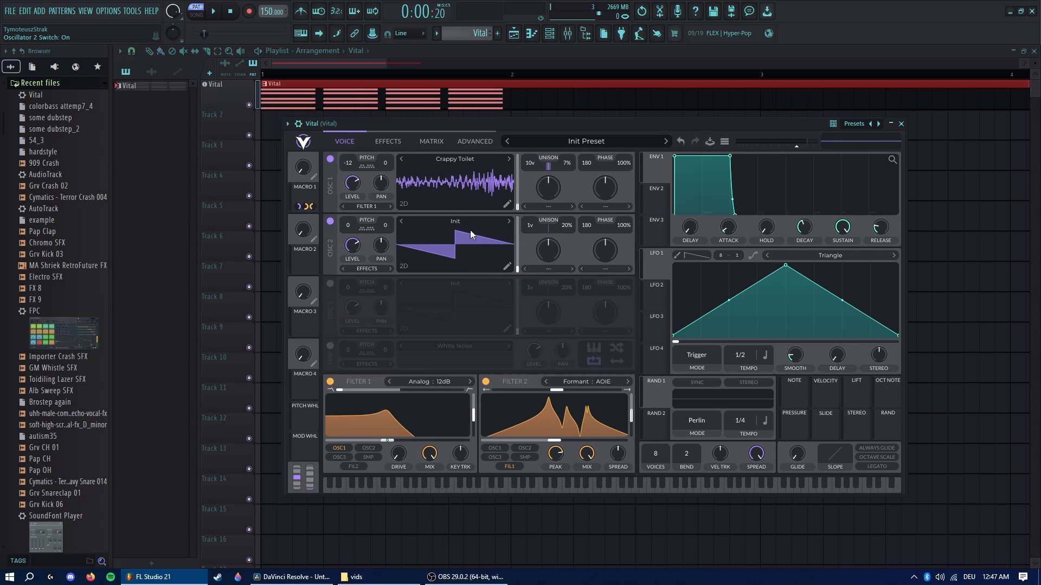
mouse_move(530, 225)
mouse_down()
mouse_move(548, 221)
mouse_move(562, 232)
mouse_up()
Step: Create an automation clip for Macro 1 via Tools > Last tweaked, then close Vital
right_click(302, 168)
right_click(300, 169)
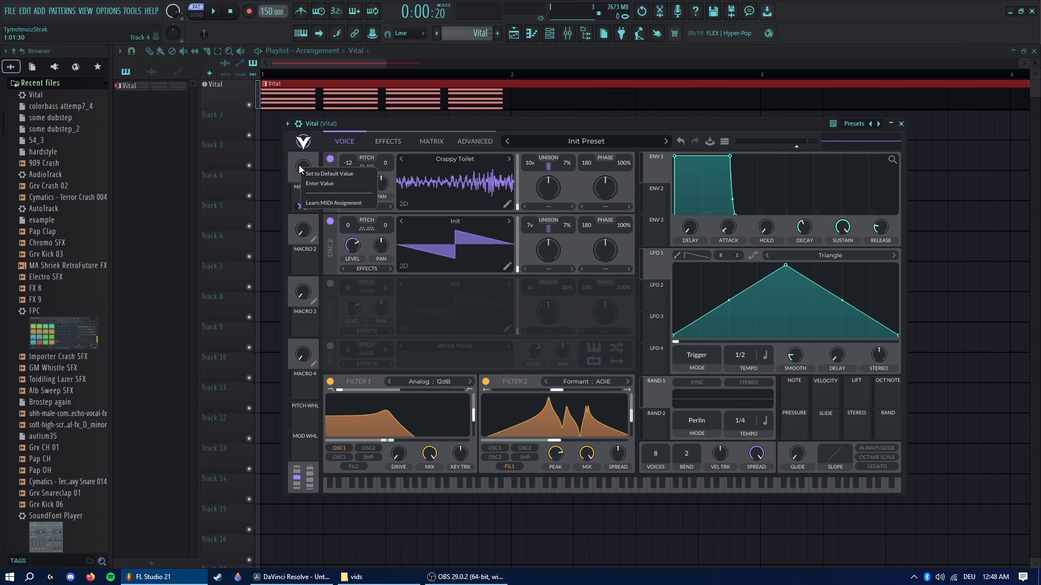
right_click(300, 169)
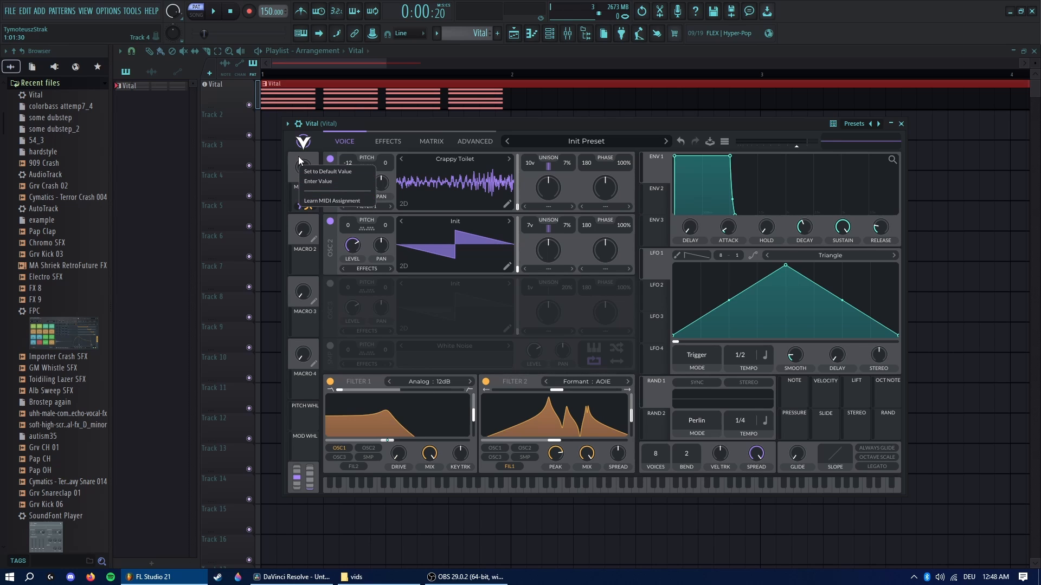
mouse_move(299, 156)
mouse_down()
mouse_move(365, 130)
mouse_move(370, 154)
mouse_move(350, 163)
mouse_up()
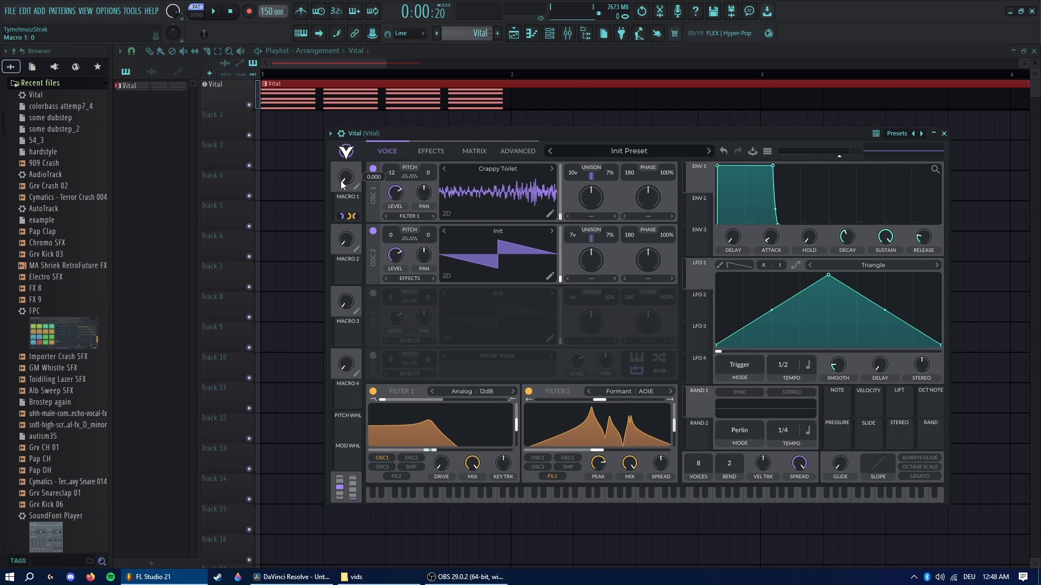
click(133, 11)
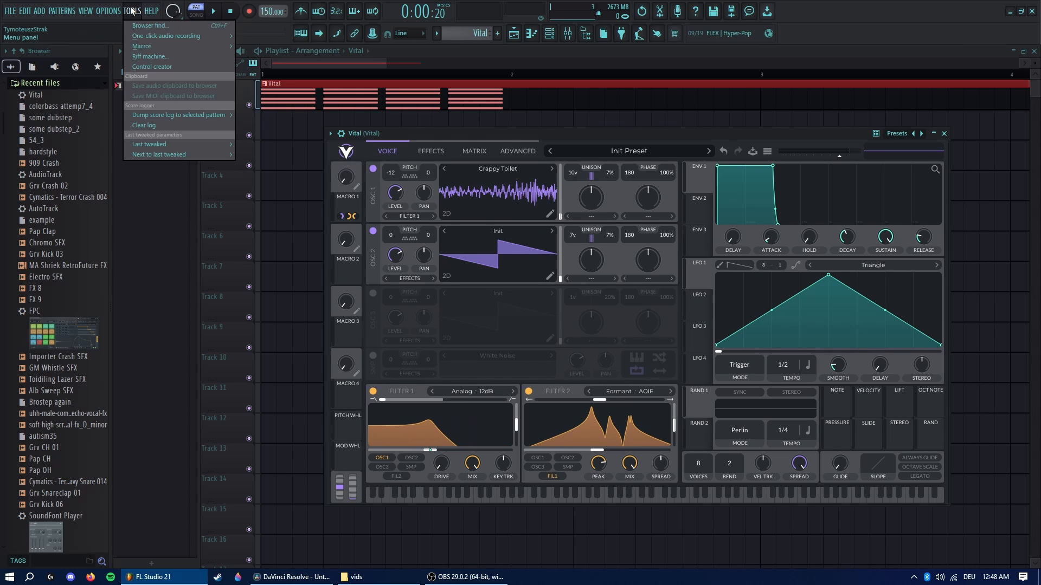
click(147, 145)
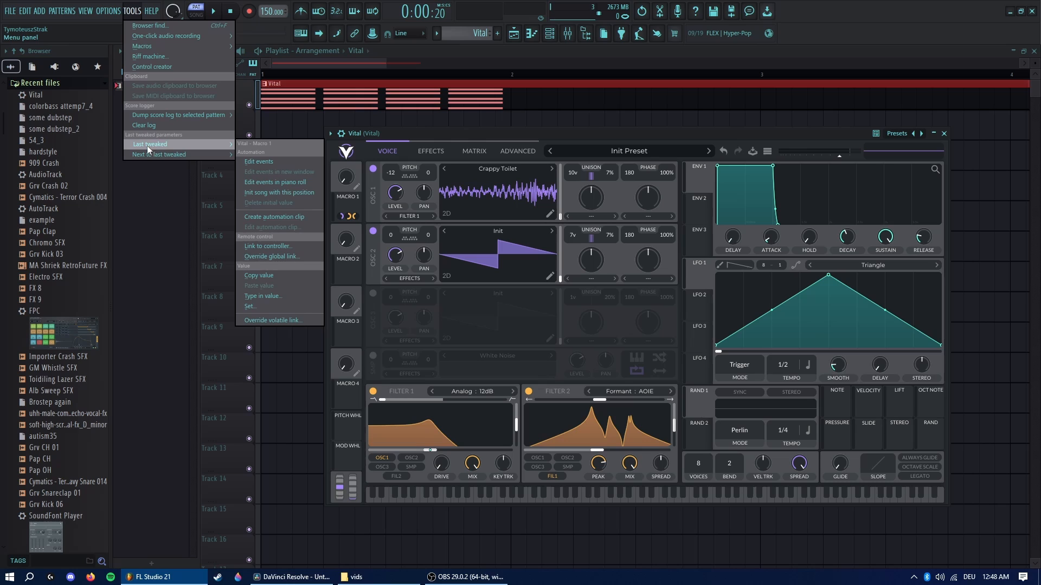
click(273, 216)
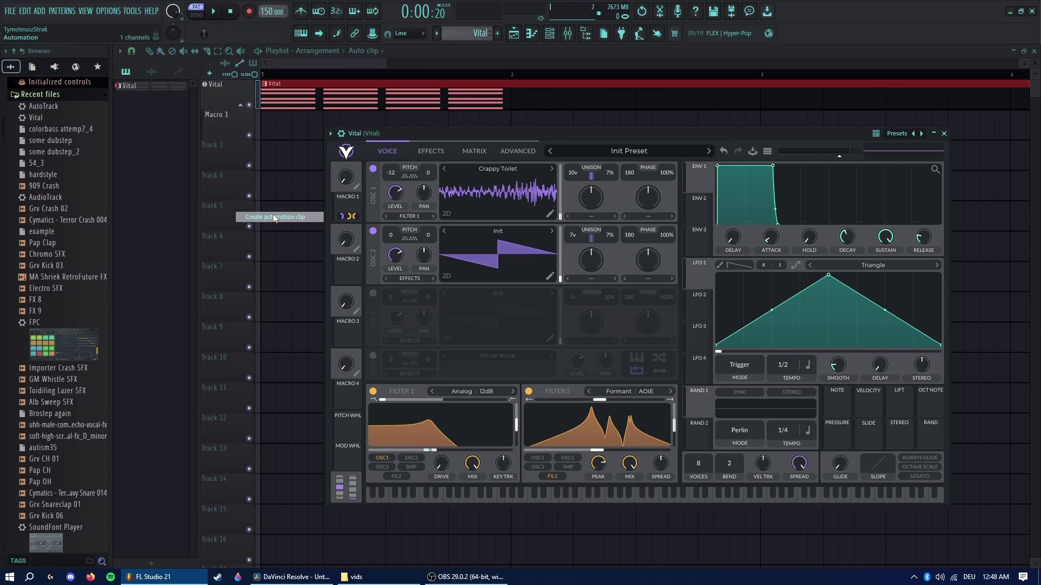
click(943, 133)
Step: Draw four falling curves into the Macro 1 clip, preview them, and adjust oscillator 1's level
click(323, 137)
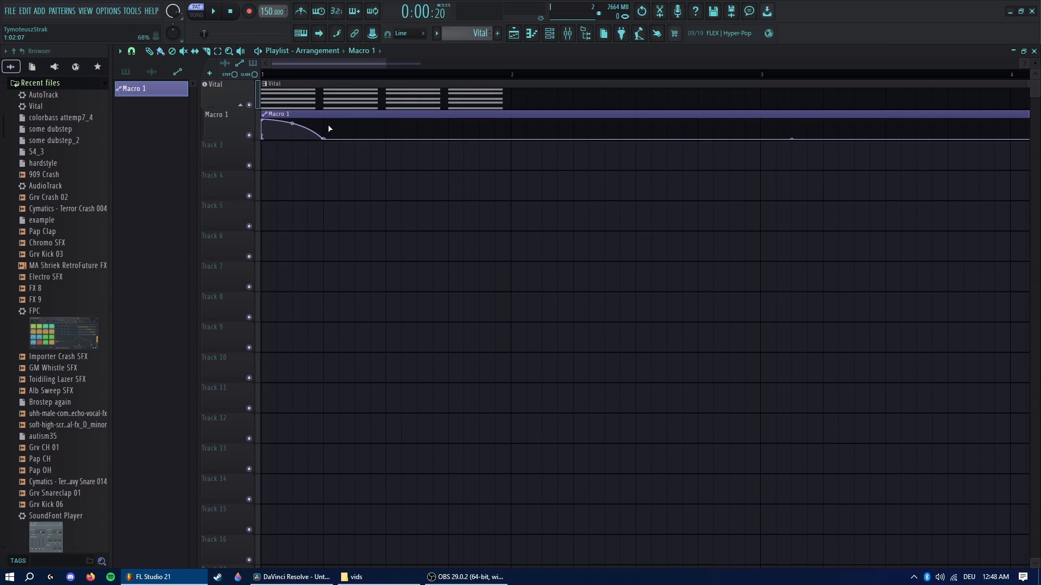
click(387, 144)
click(449, 138)
click(511, 138)
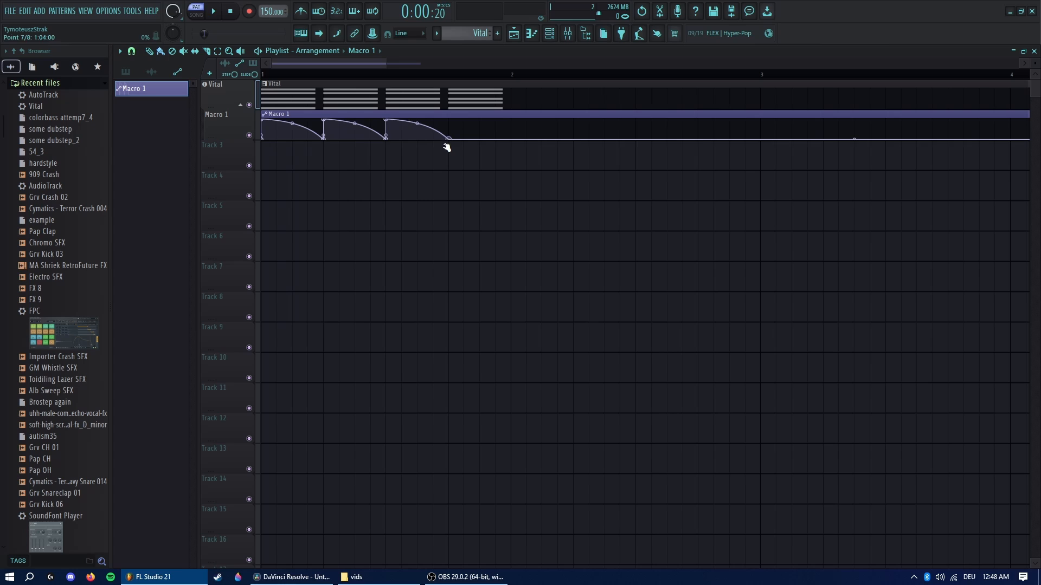
key(space)
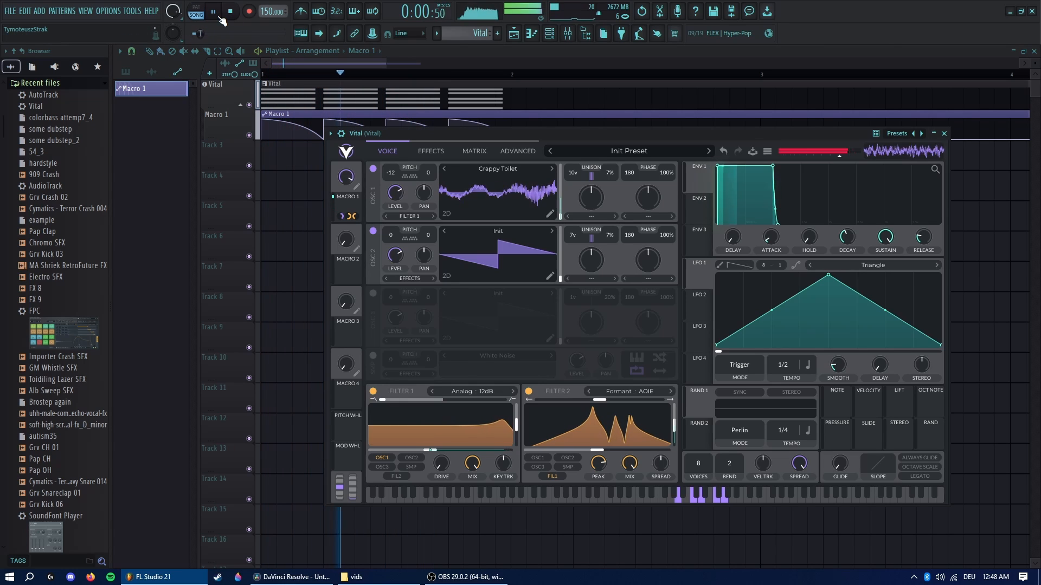
key(space)
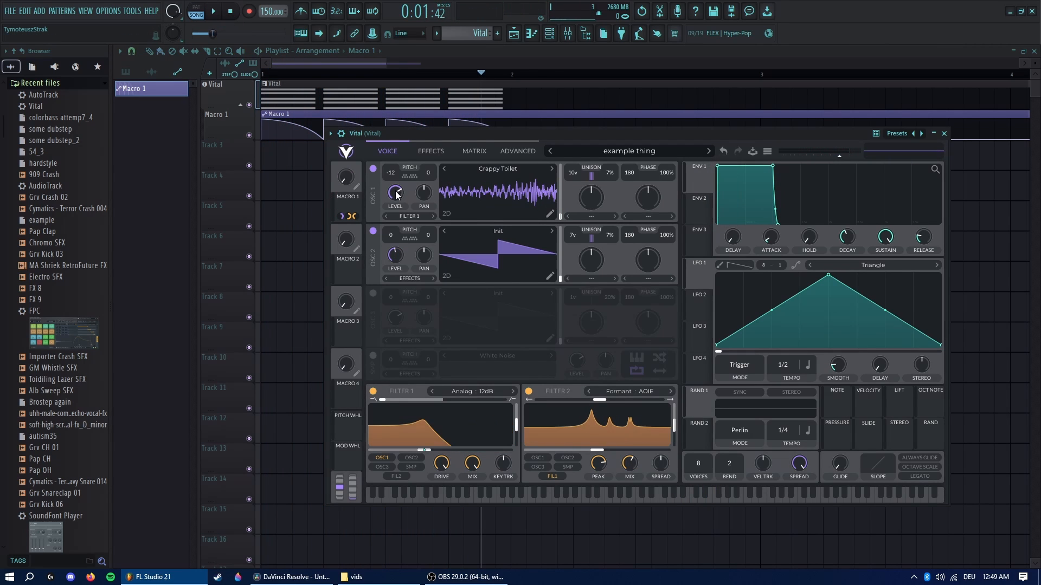
drag(396, 194, 411, 192)
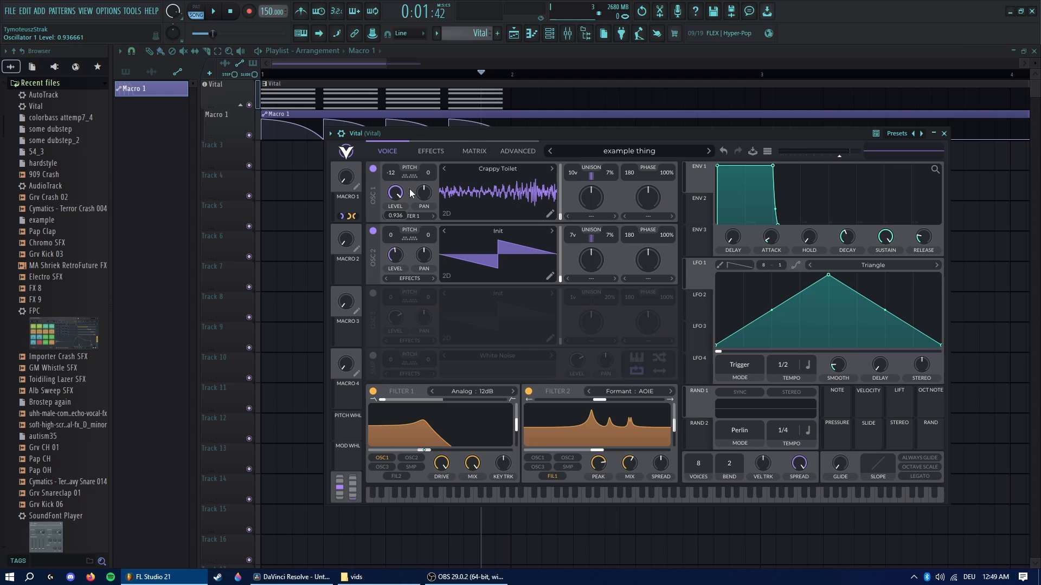
click(226, 11)
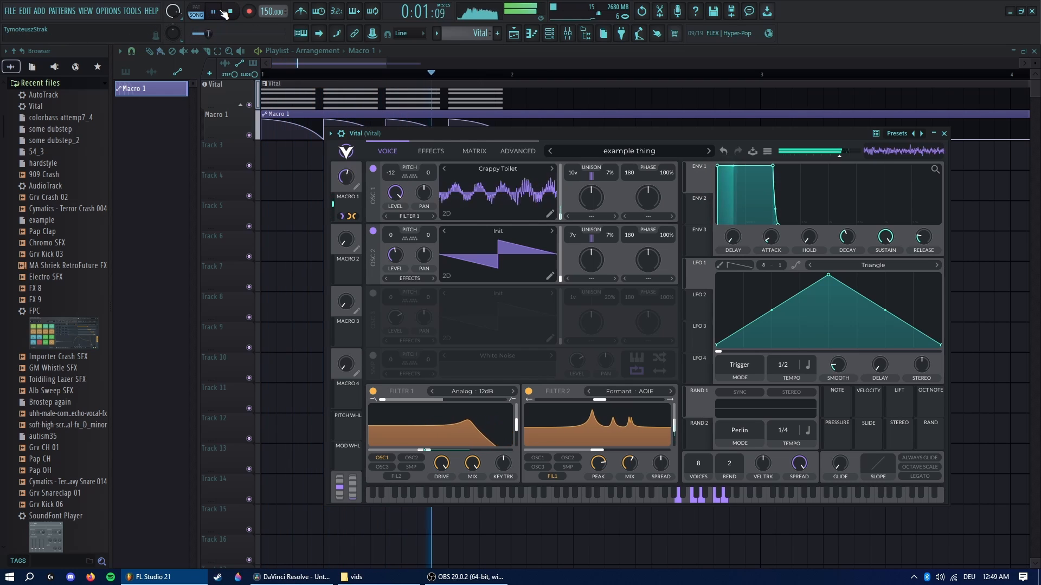
Step: Enable Vital's Delay effect at the top of the effects chain and preview it
click(226, 12)
click(430, 150)
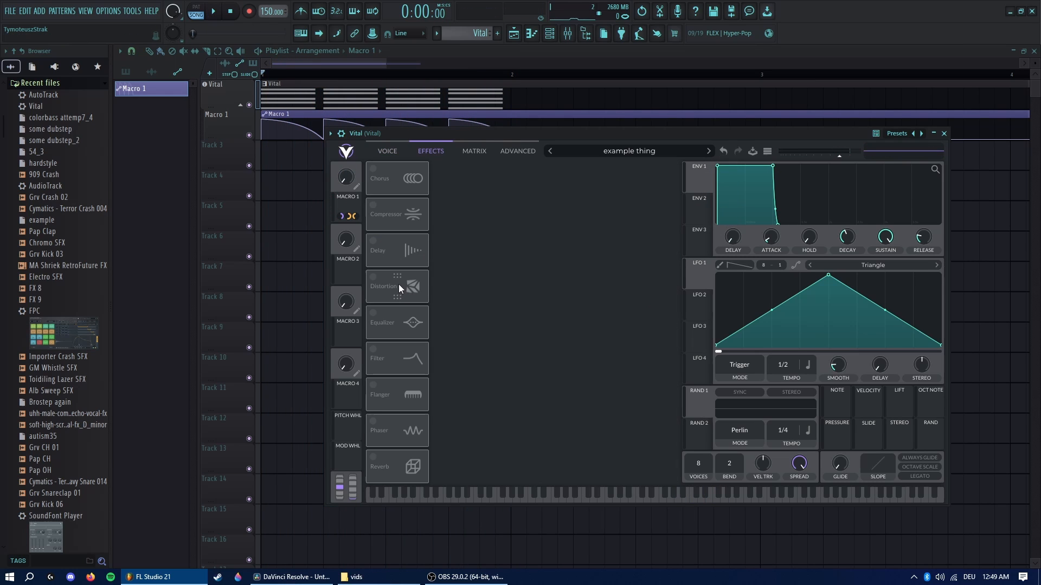
click(393, 254)
drag(392, 255, 393, 178)
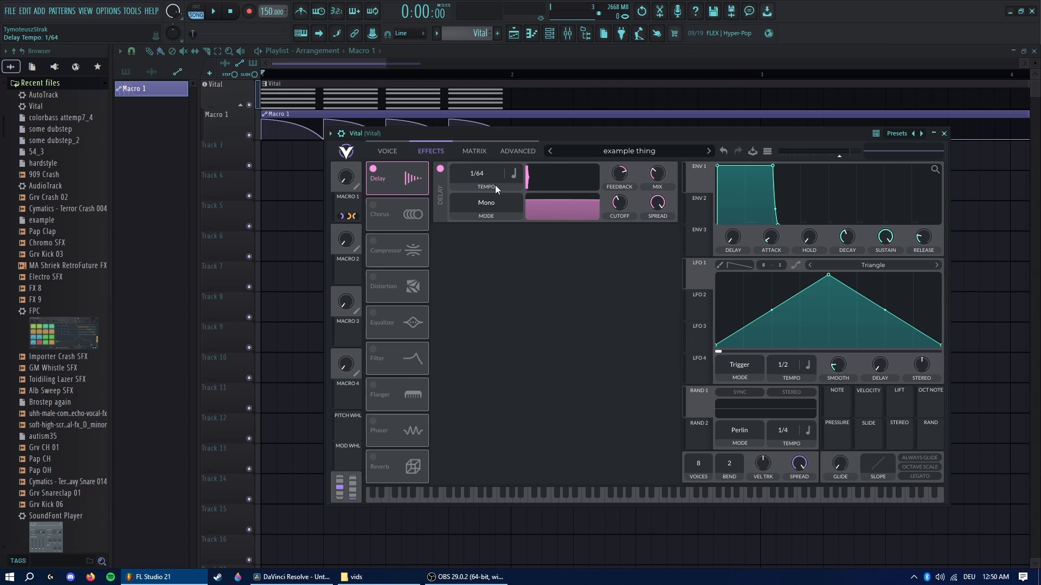
mouse_move(657, 174)
key(space)
key(space)
Step: Add an Equalizer below Delay with a boosted high band, preview, and return to the Voice page
drag(405, 323, 395, 221)
click(374, 206)
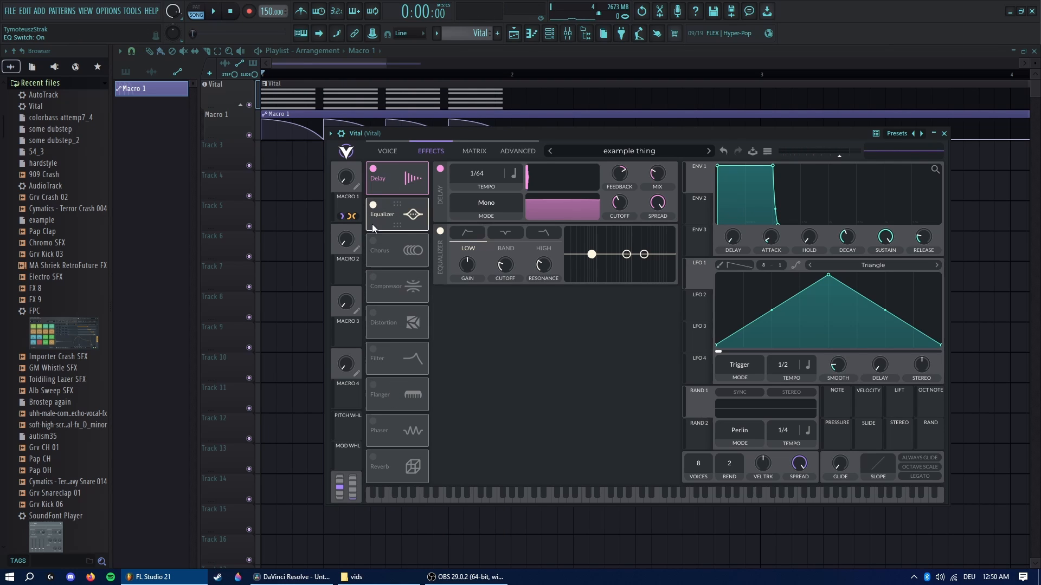
drag(645, 253, 668, 234)
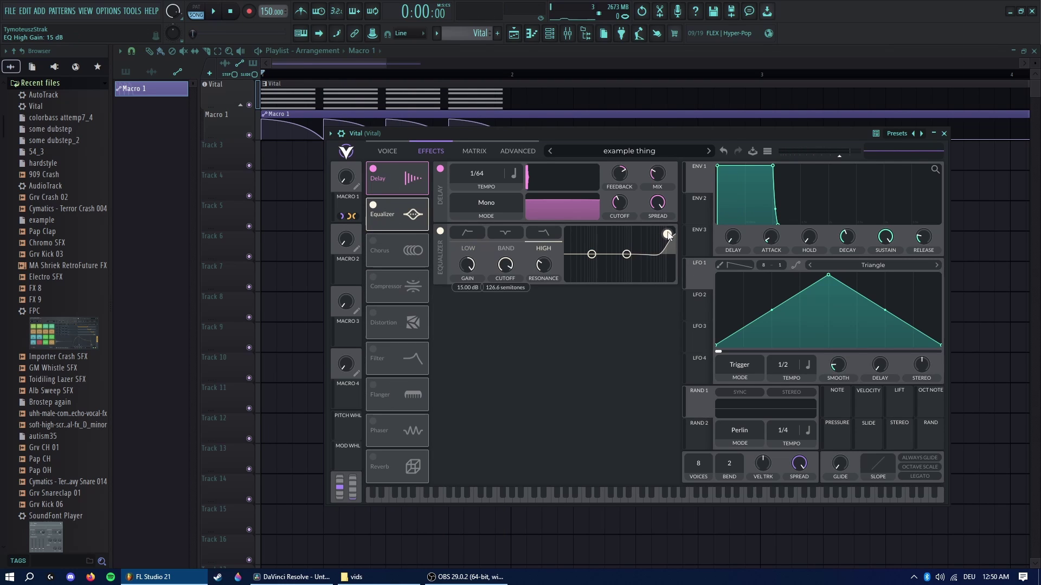
click(213, 12)
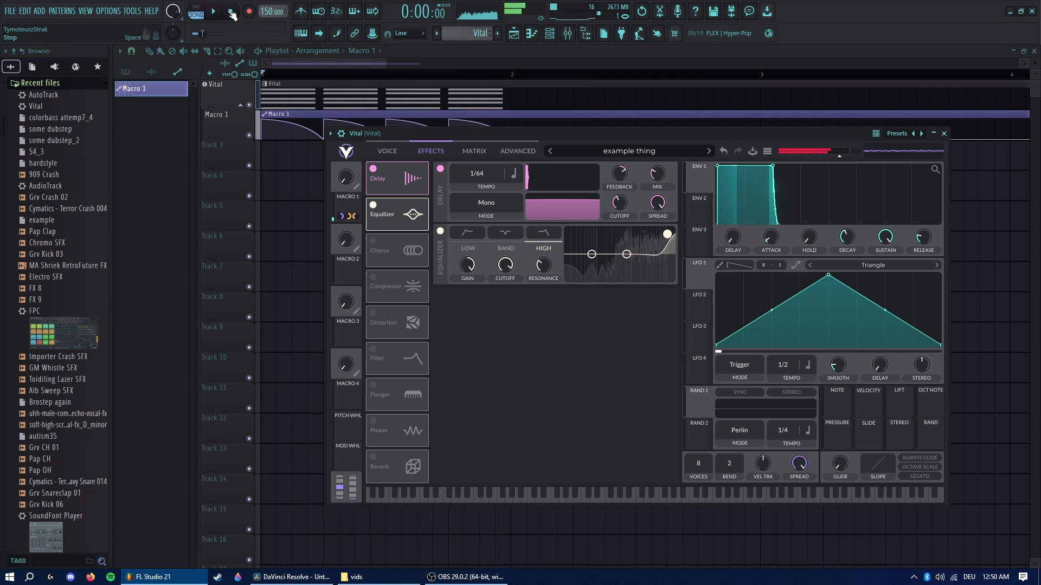
click(230, 12)
click(389, 151)
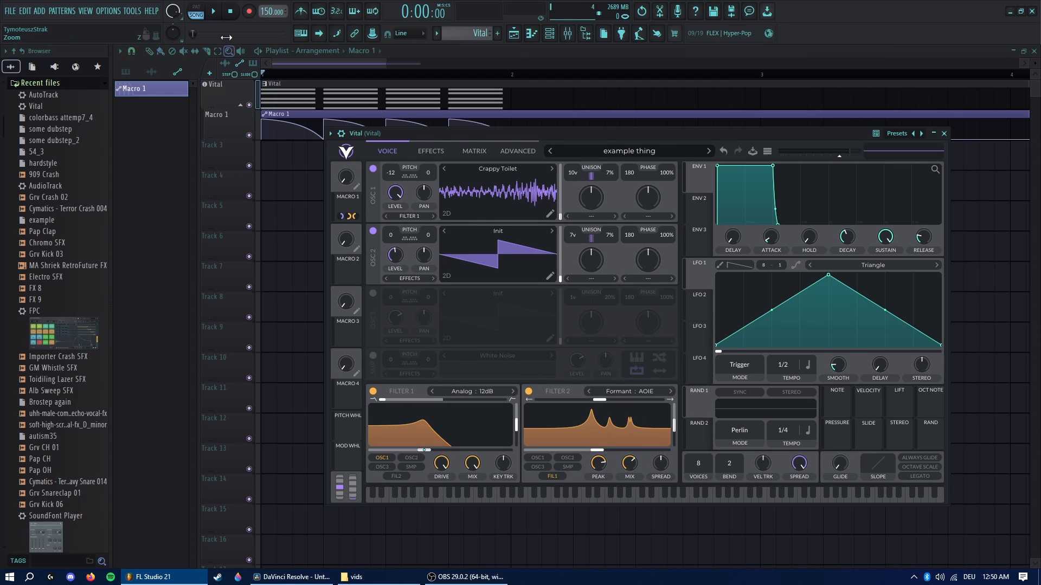
Step: Stop playback, bring up the Mixer and select the Insert 2 track
key(space)
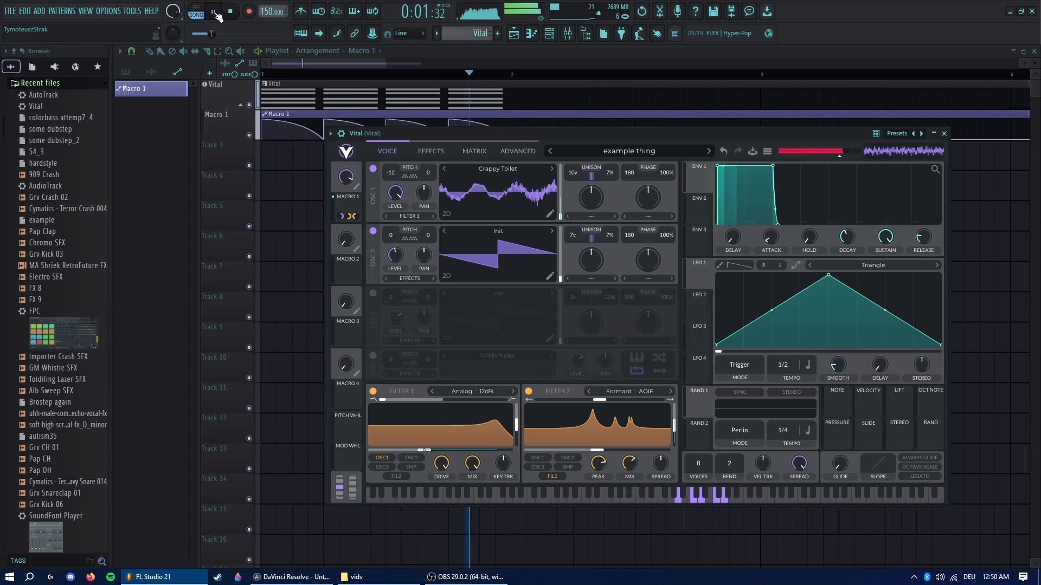
key(space)
key(F9)
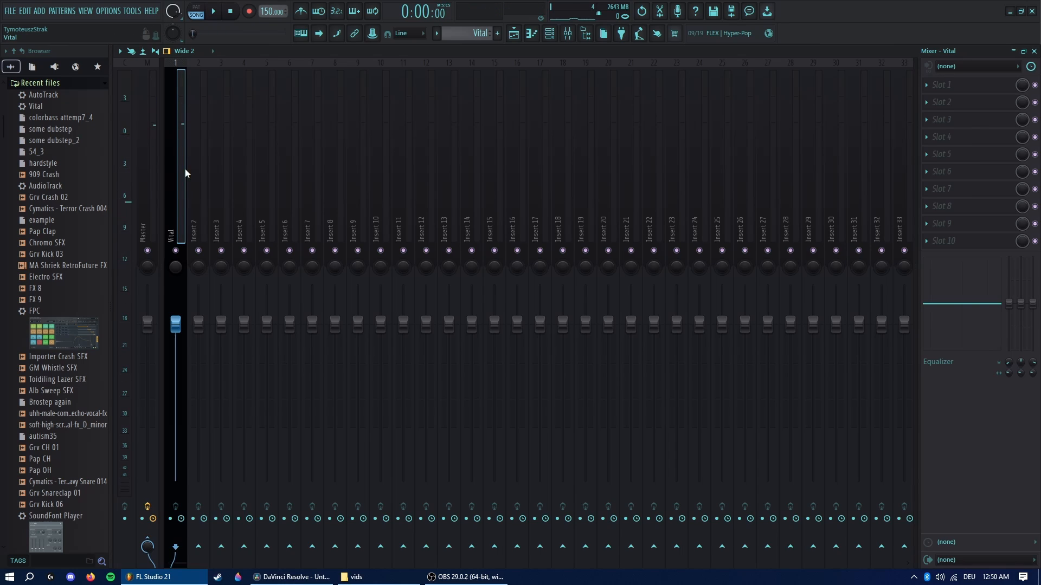
click(200, 550)
click(201, 171)
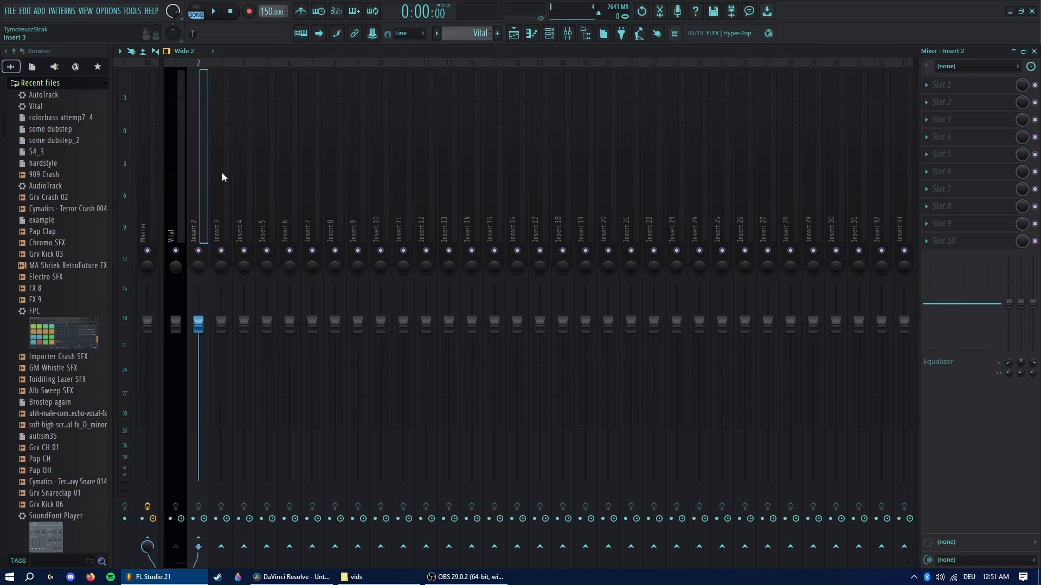
Step: Load Vocodex into Slot 1 of Insert 2 and bring its window up
click(927, 86)
click(842, 49)
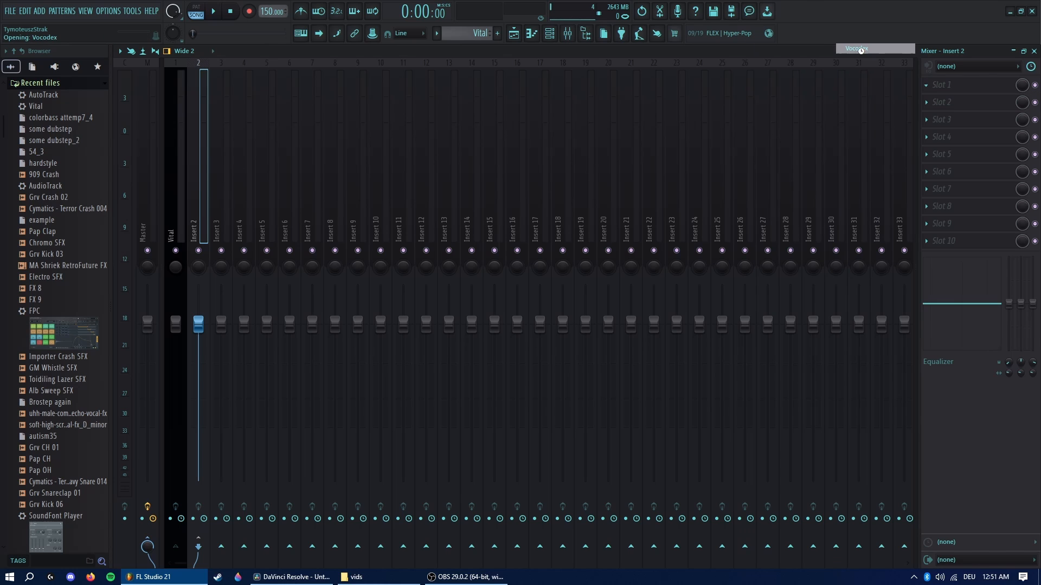
key(Escape)
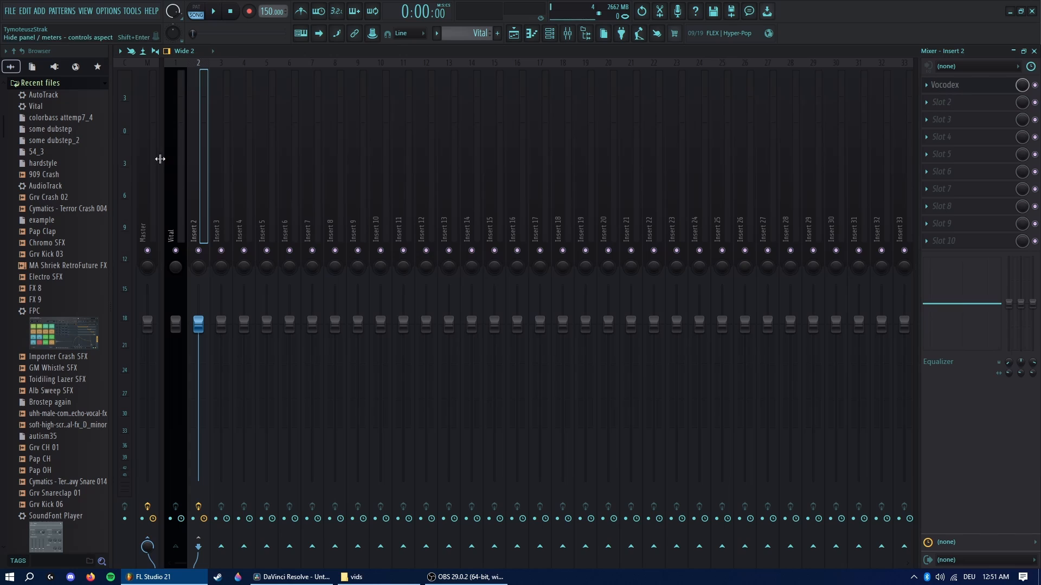
click(944, 85)
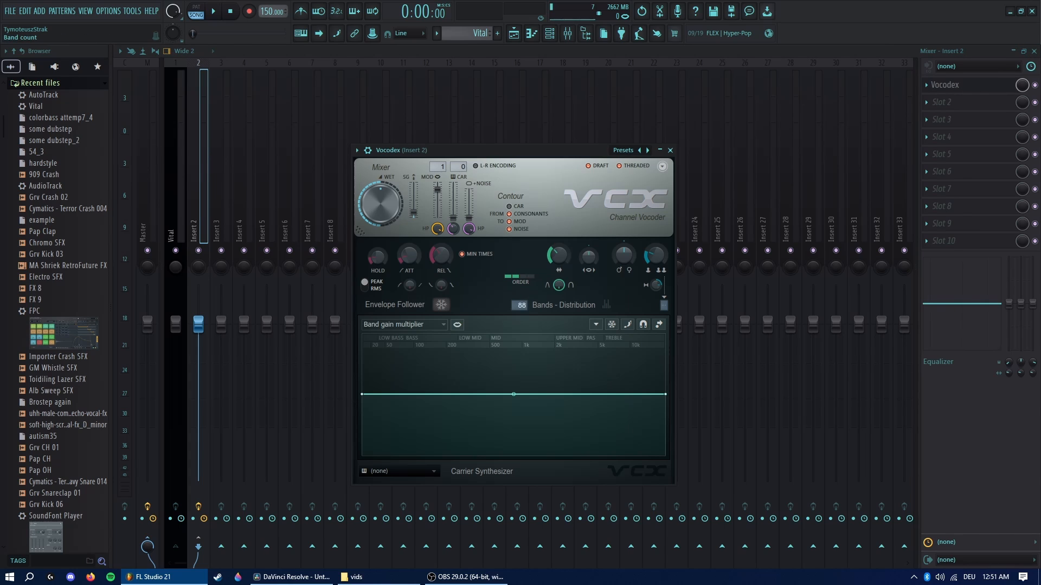
Step: Raise Vocodex order to 4, bands to 100 and modulator pitch shift to +1148 cents
drag(536, 277, 536, 282)
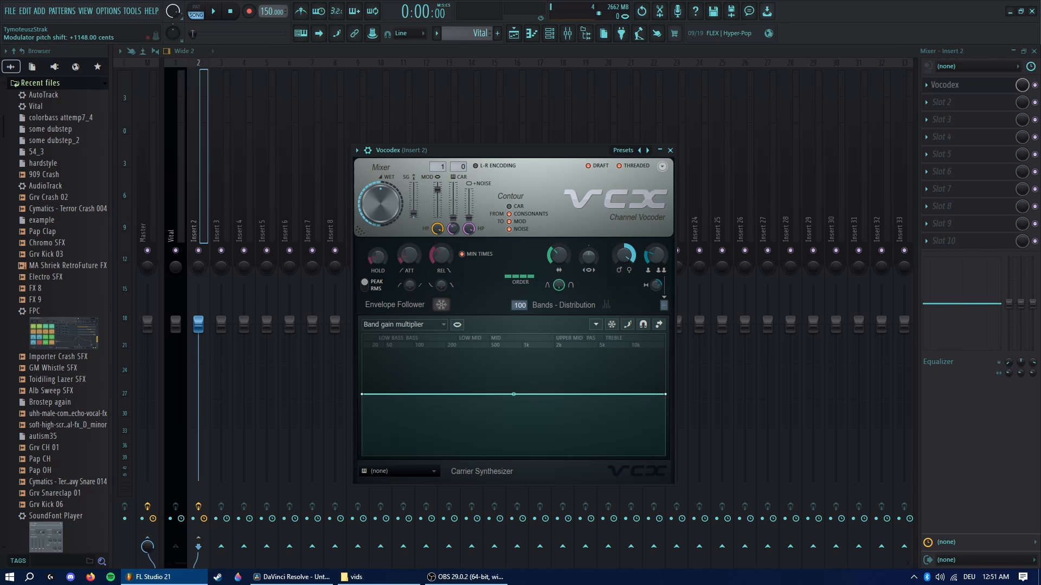
right_click(626, 255)
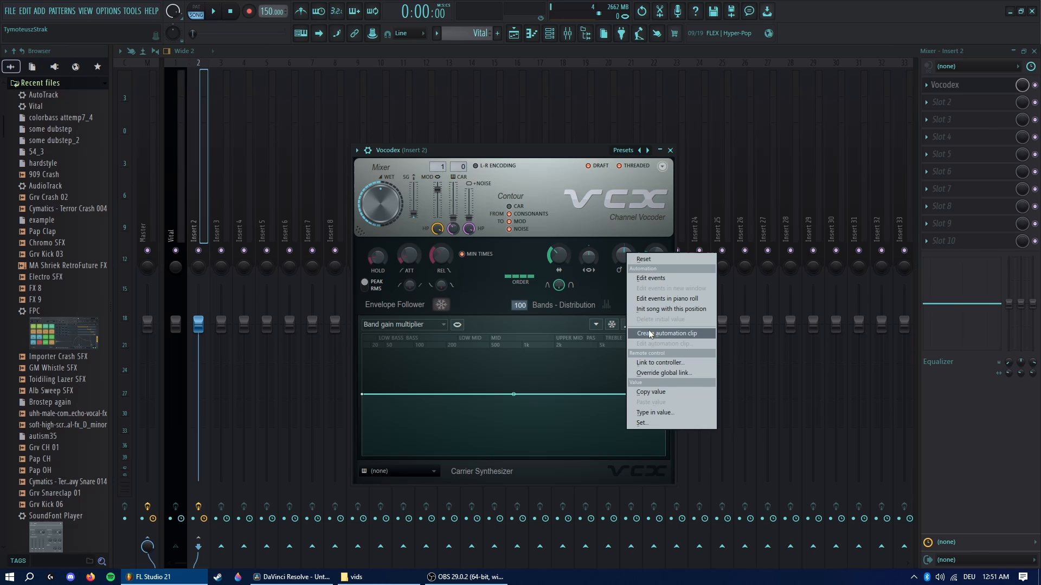
Step: Create the pitch shift automation clip, trim it to one bar and paint four copies on Track 3
click(650, 333)
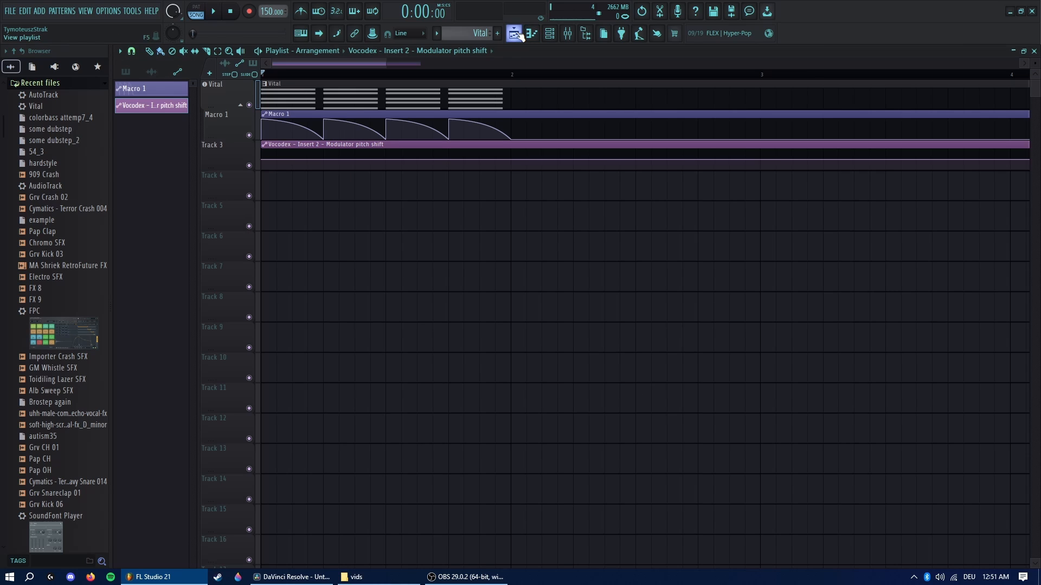
drag(980, 168, 330, 169)
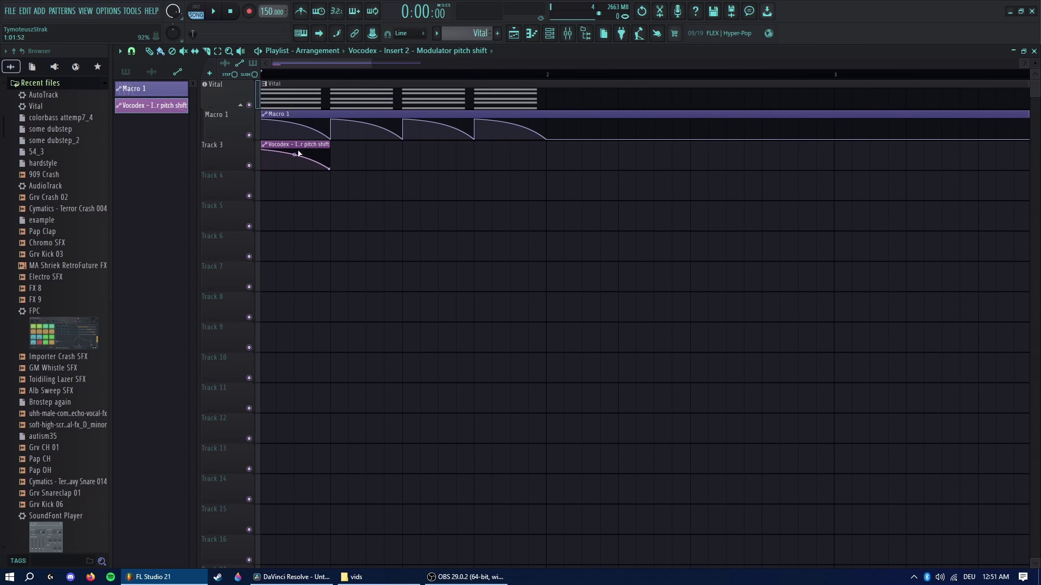
click(342, 154)
click(409, 153)
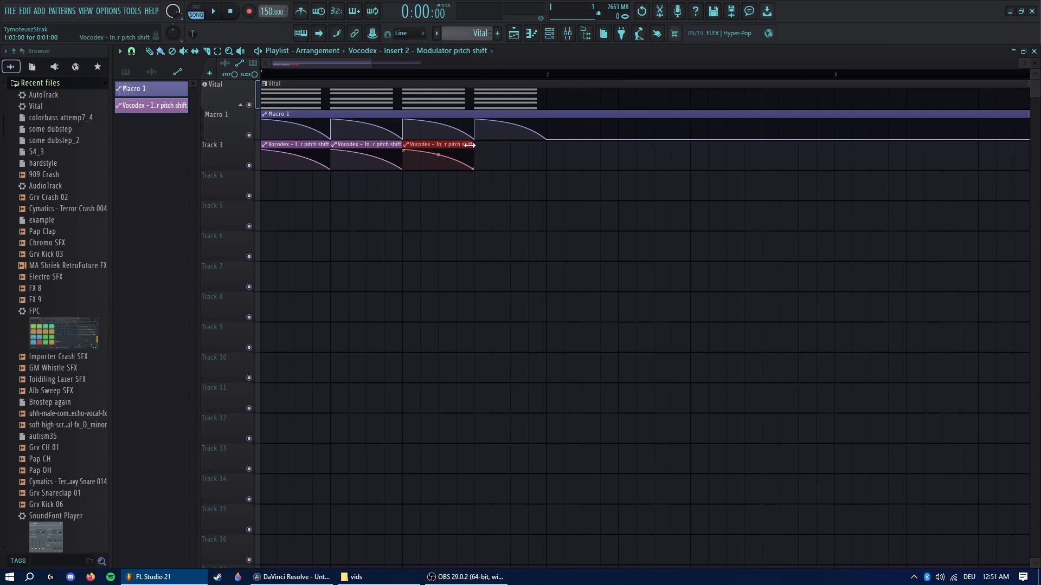
click(484, 155)
Step: Play the song, check the mixer, then mute the Macro 1 automation track and replay for comparison
click(214, 12)
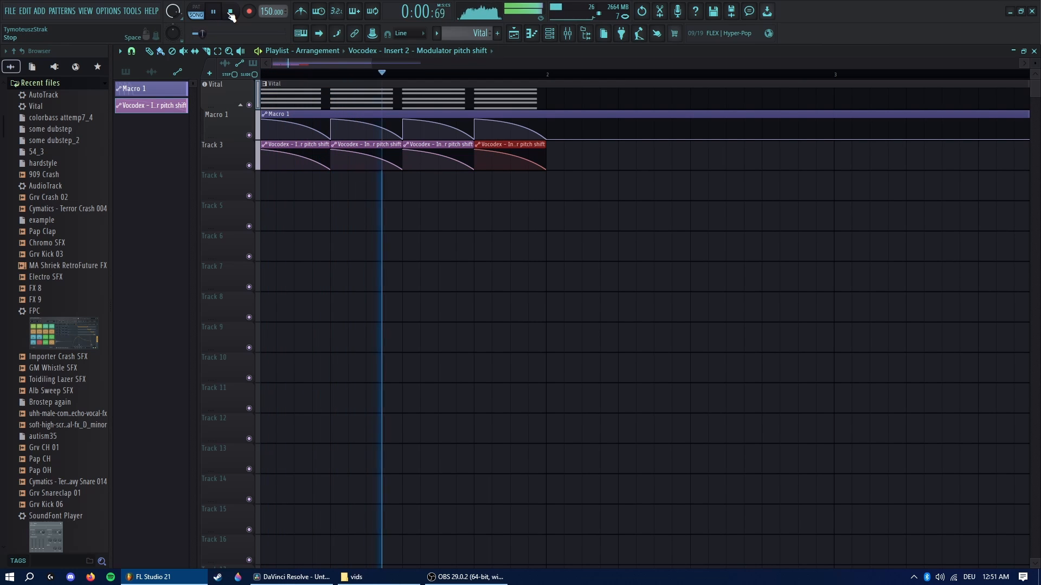
click(232, 13)
key(F9)
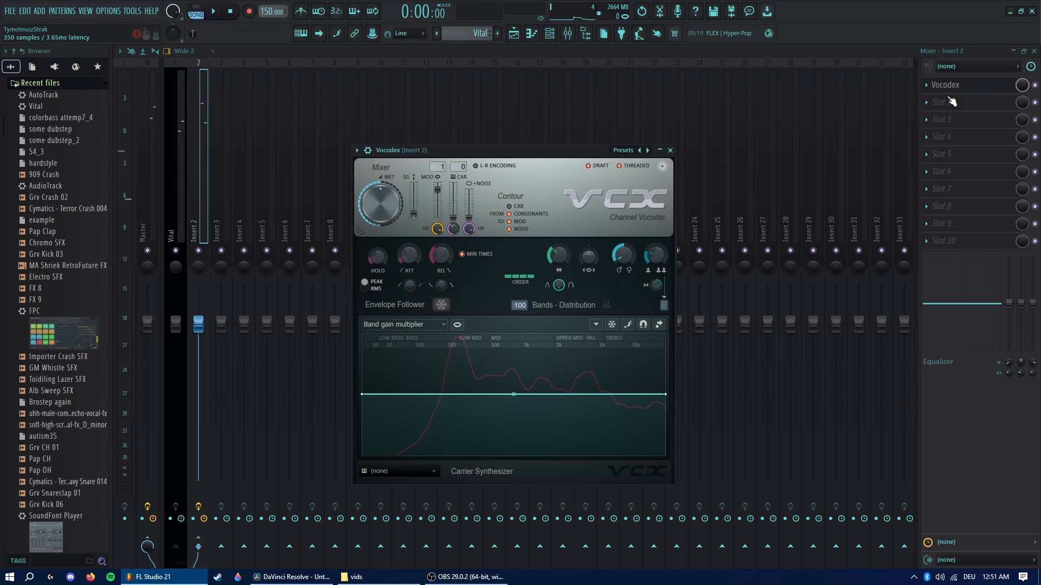
key(F5)
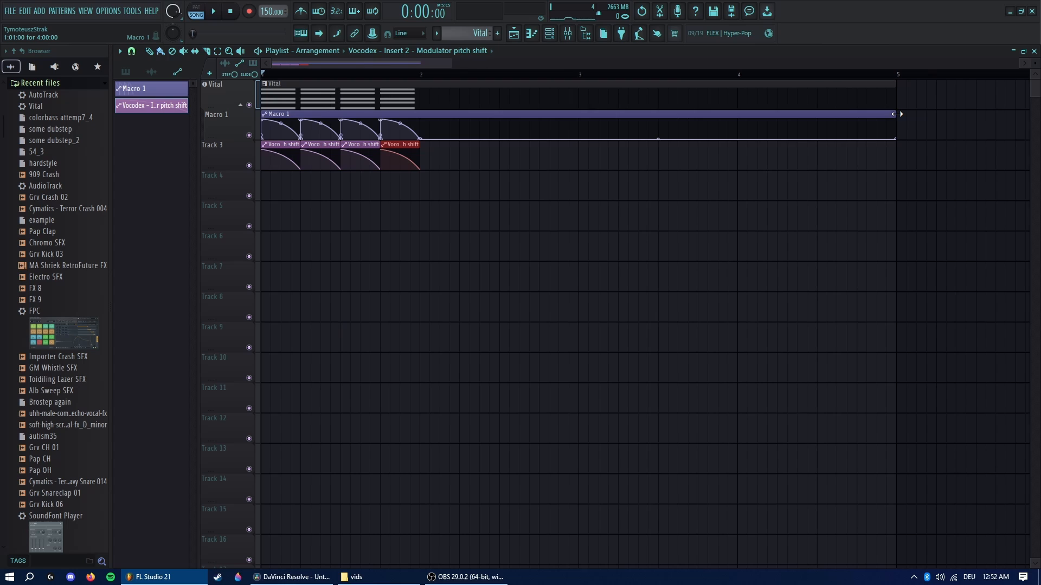
click(249, 135)
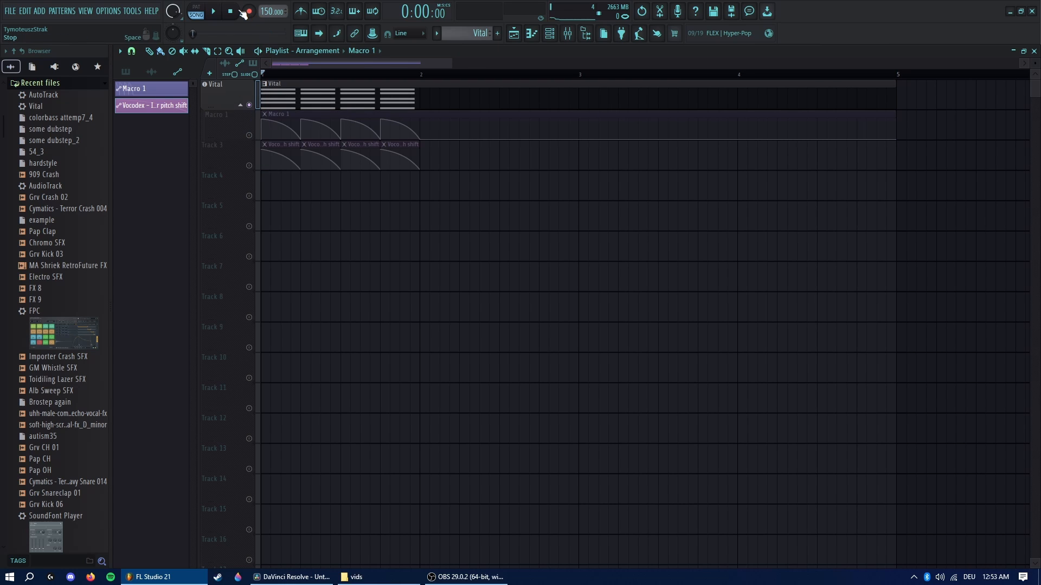
click(214, 11)
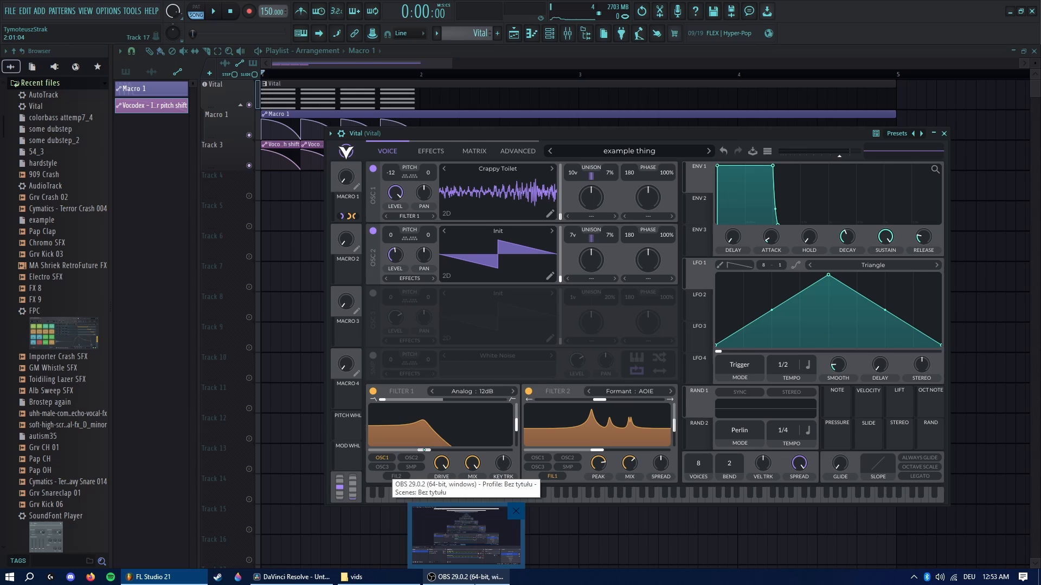
Step: Load example.flp, play it with the Vital window moved over the playlist, then pause
click(464, 536)
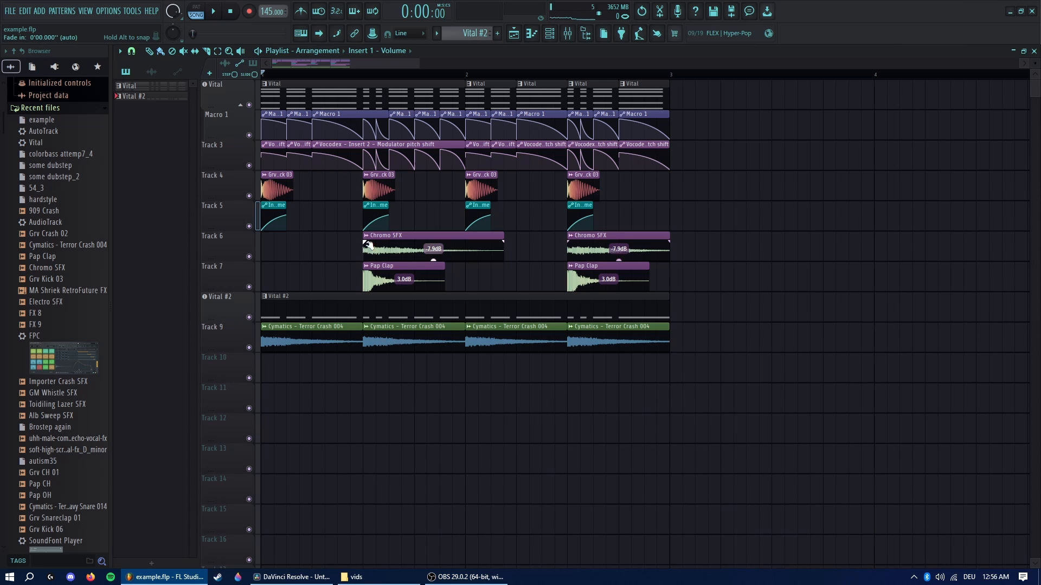
scroll(413, 254, down, 2)
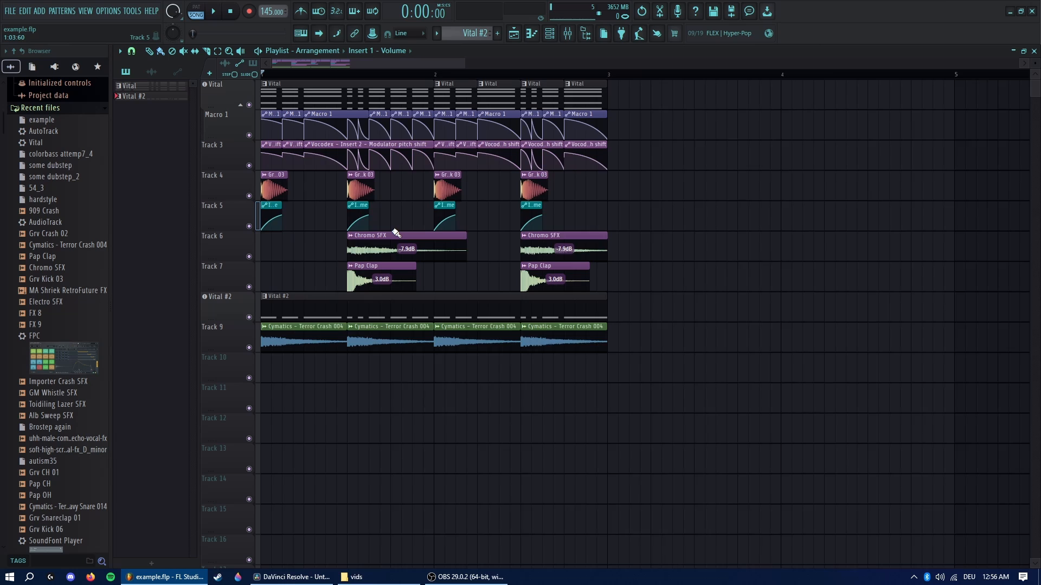
scroll(397, 254, up, 3)
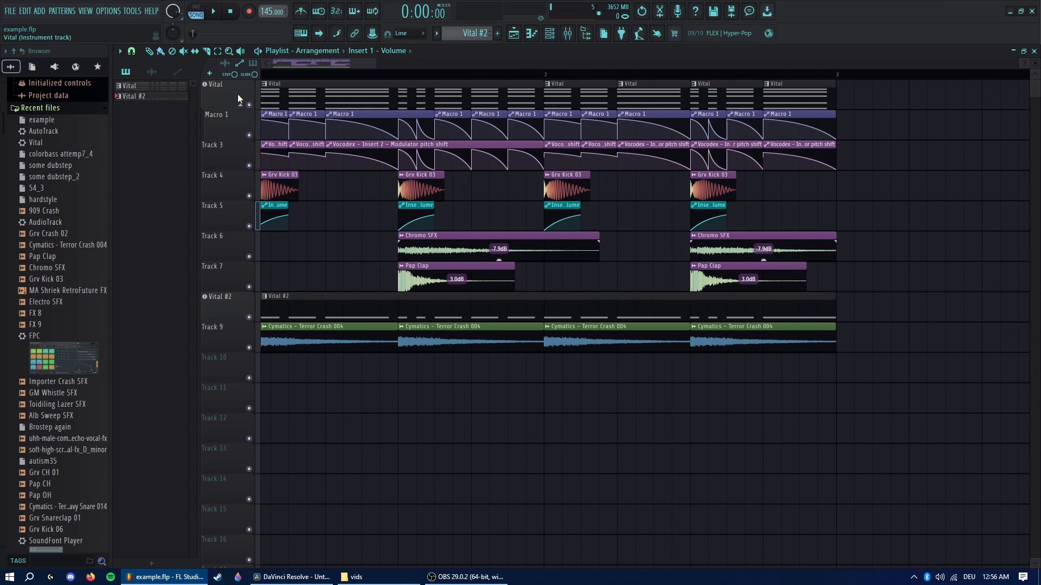
key(space)
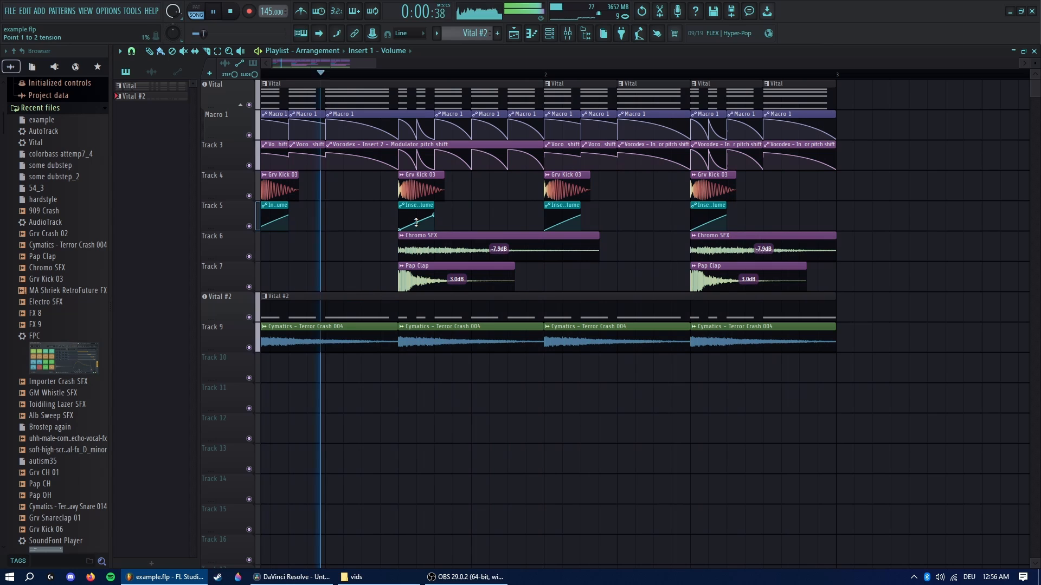
double_click(215, 90)
drag(698, 295, 514, 167)
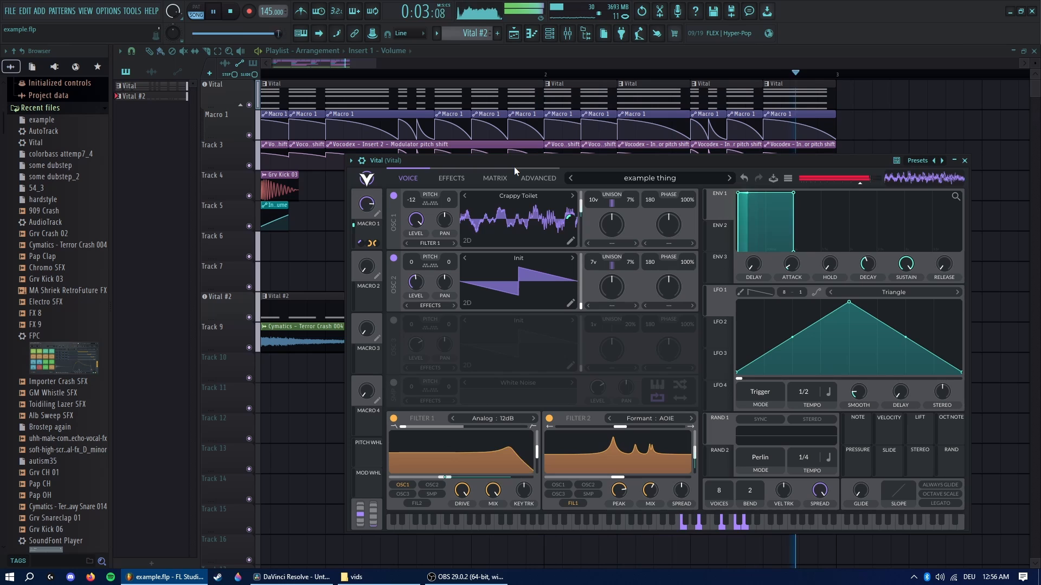
click(226, 15)
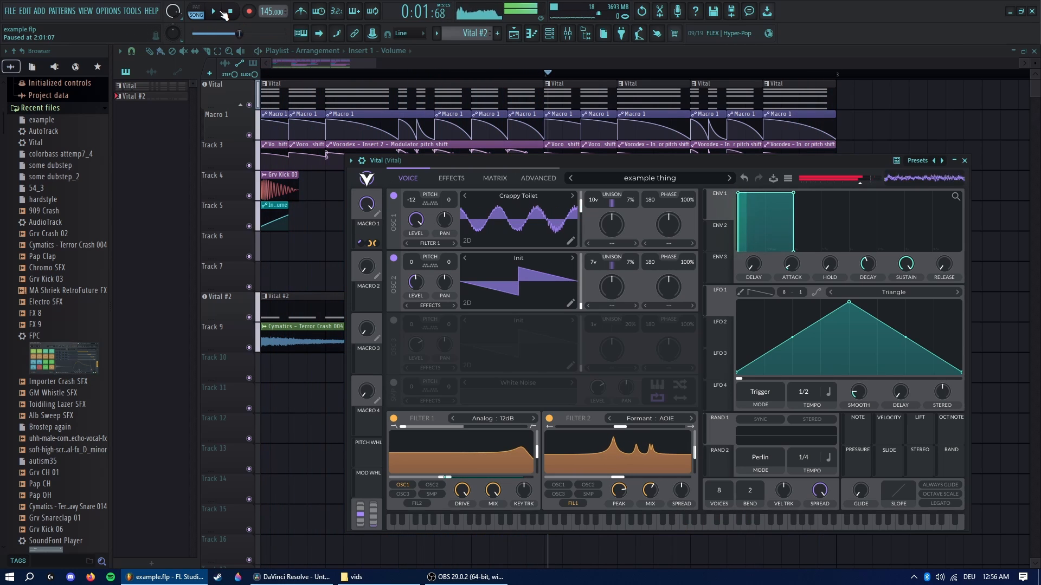
Step: Sweep oscillator 1's wavetable position to about frame 108 while the song plays
drag(584, 214, 578, 221)
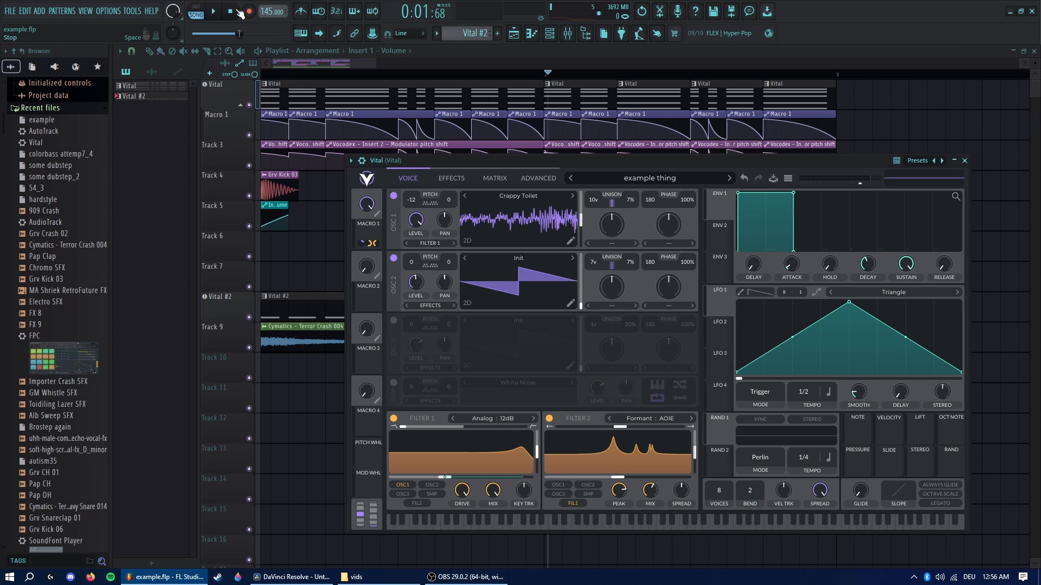
key(space)
drag(581, 219, 582, 222)
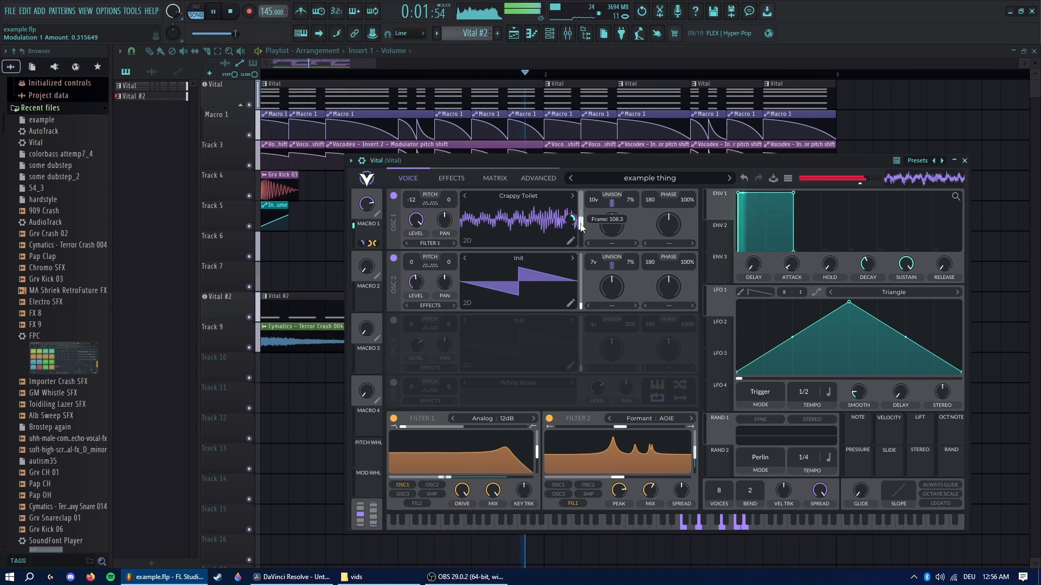
key(space)
Step: Swap oscillator 1's wavetable to Three Graces and replay the song
click(518, 196)
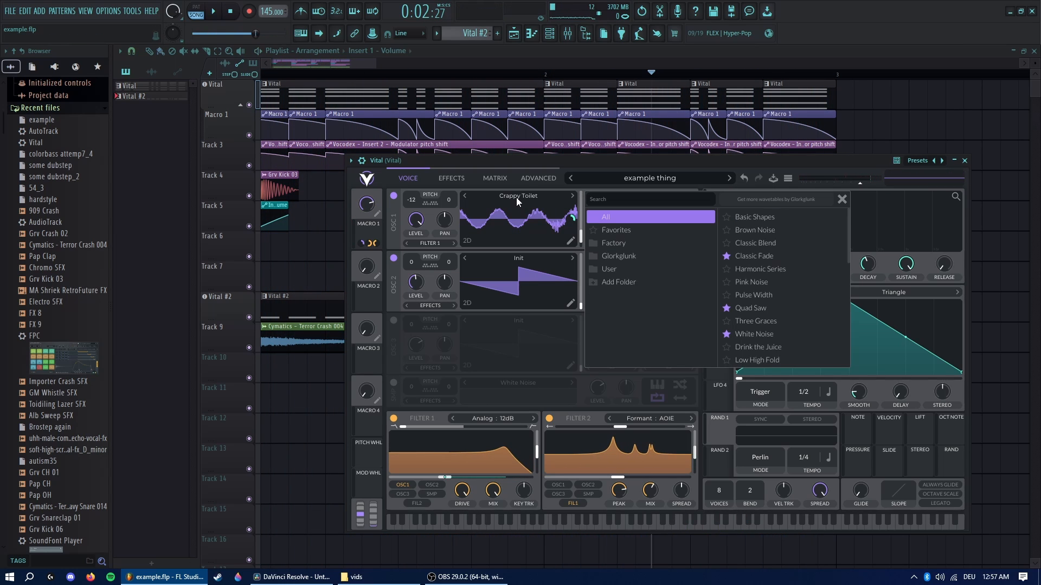
click(772, 320)
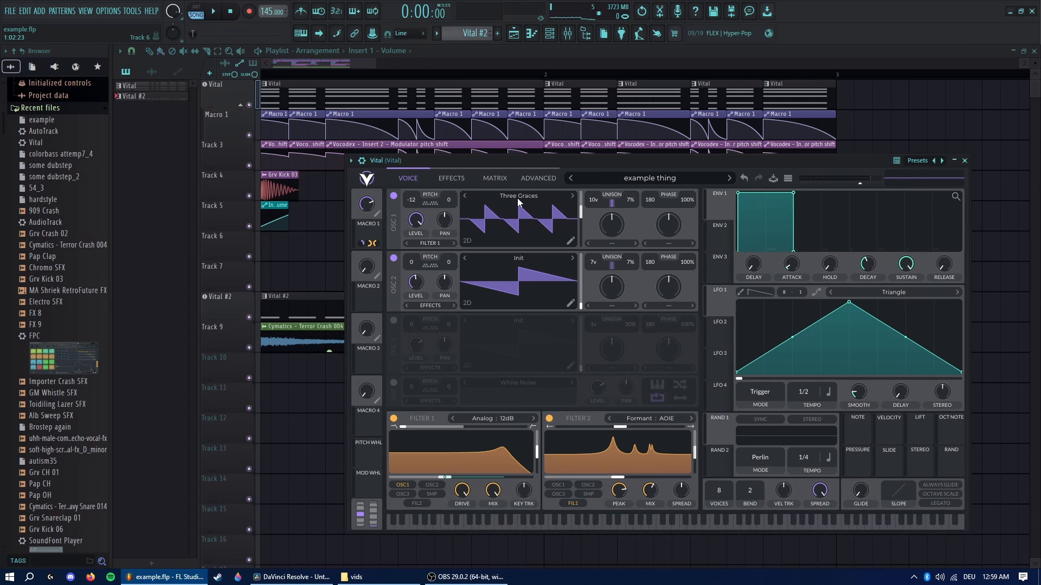
click(214, 12)
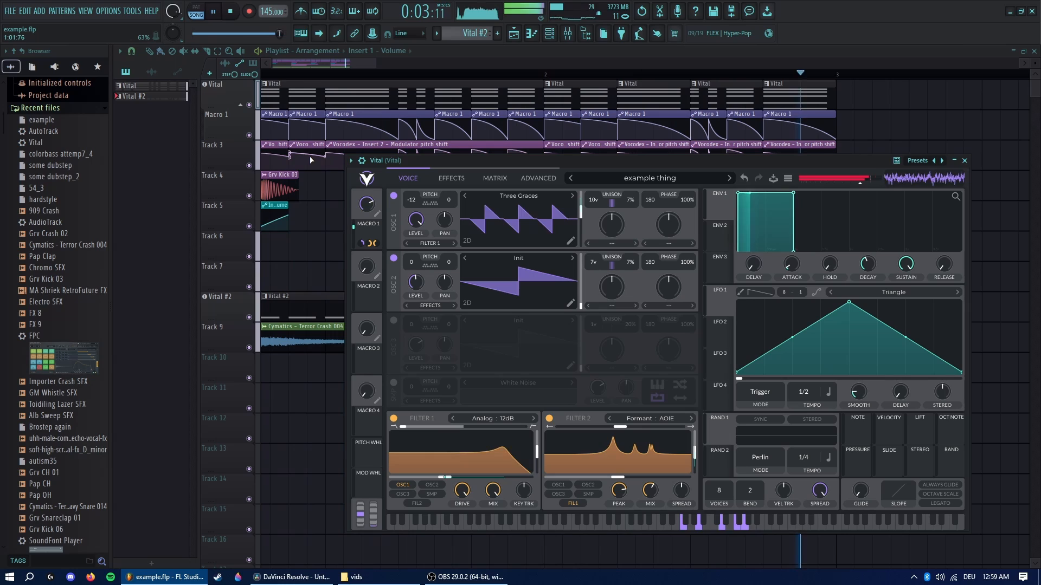
click(215, 11)
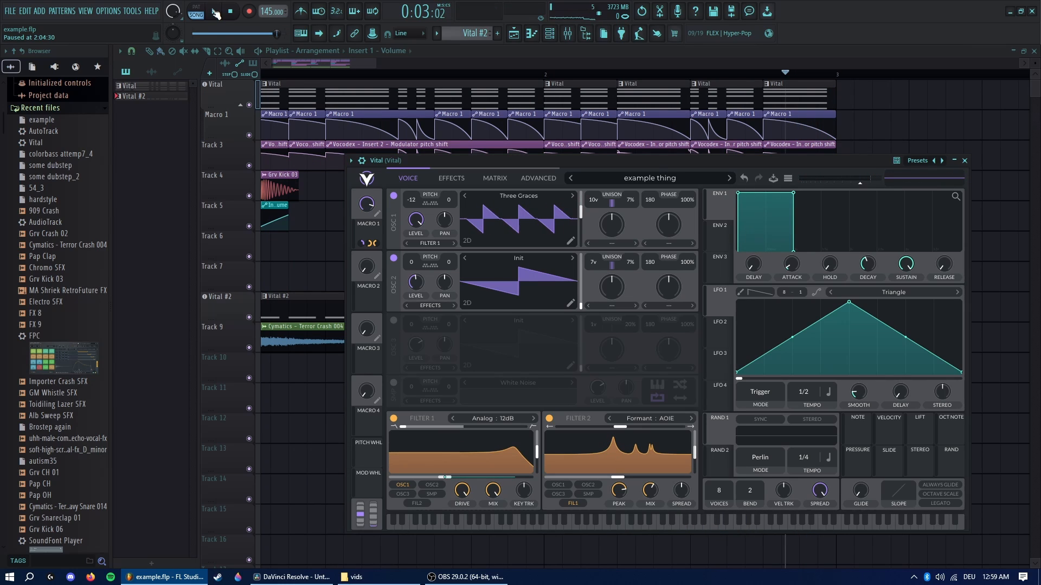